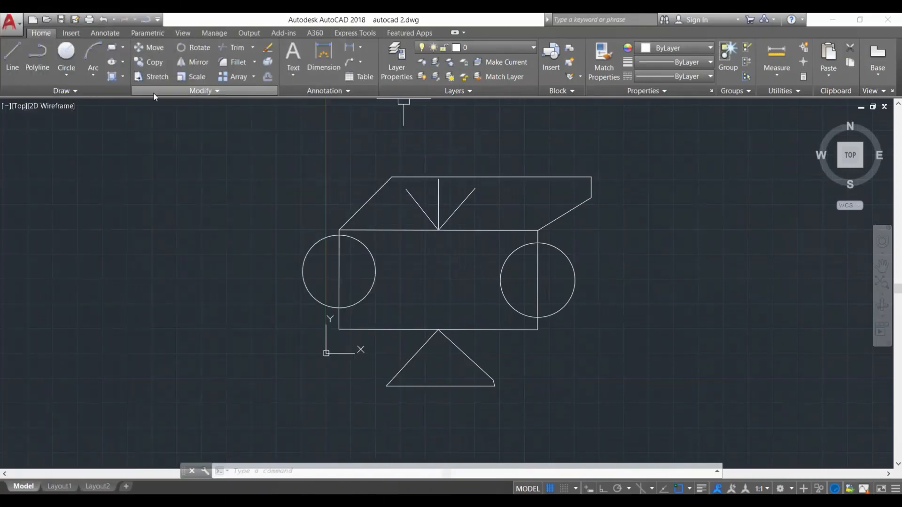
Step: Move the circle on the rectangle's left side from its centre to the top-right corner of the upper outline
click(144, 48)
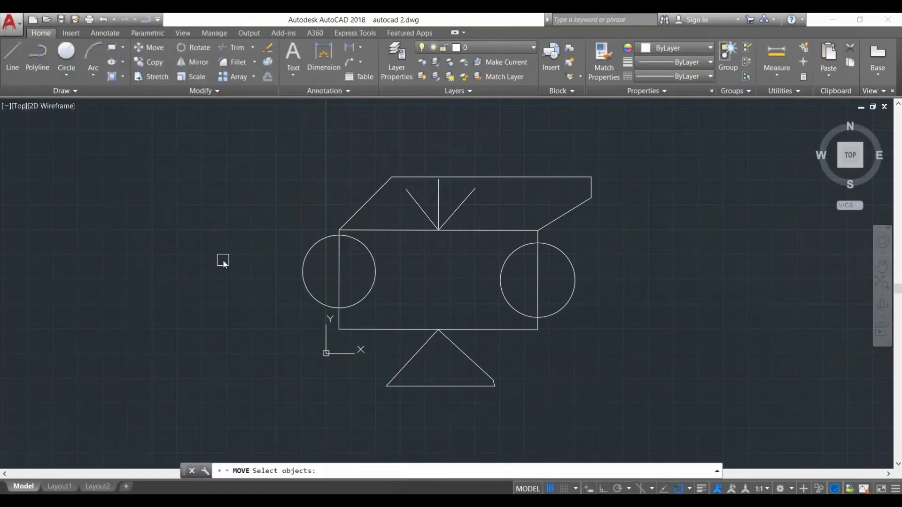
key(Escape)
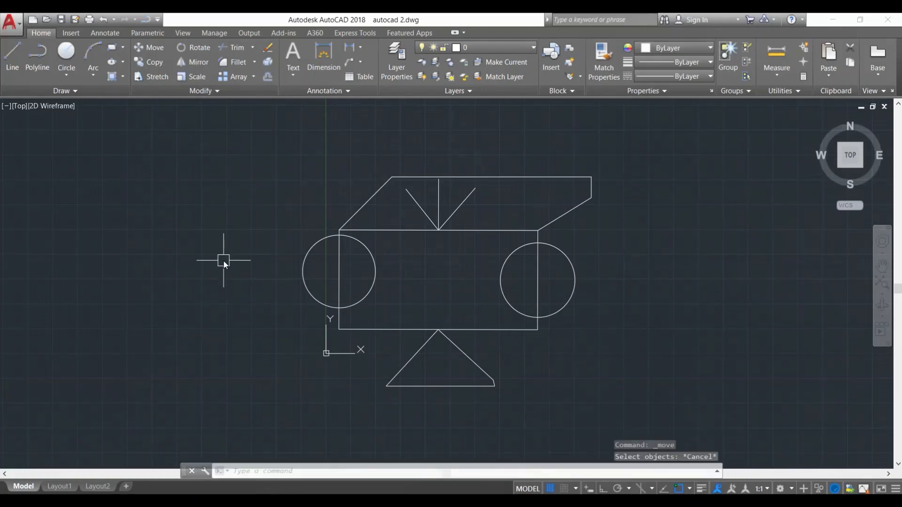
text(M)
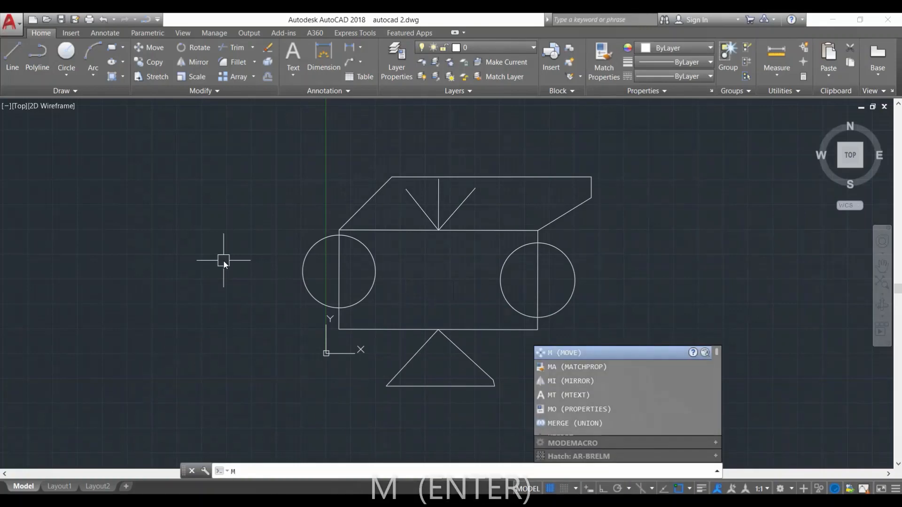
key(Return)
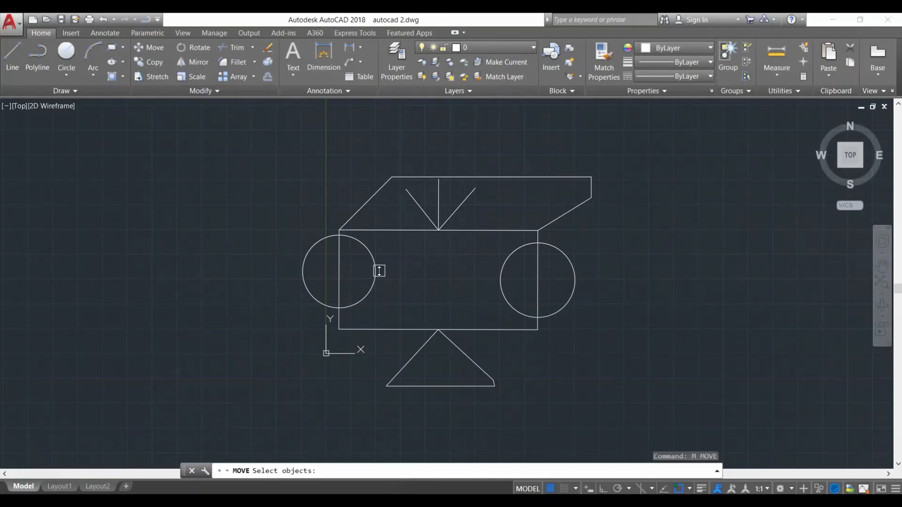
click(375, 271)
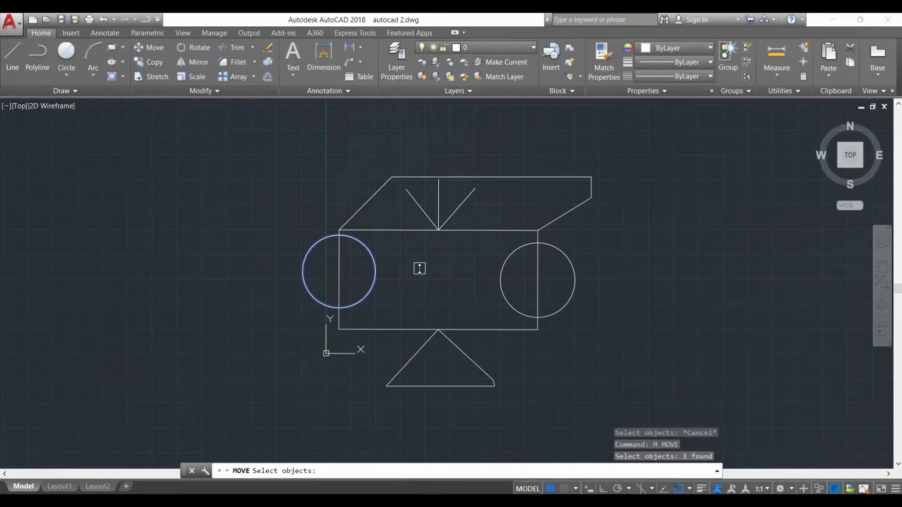
key(Return)
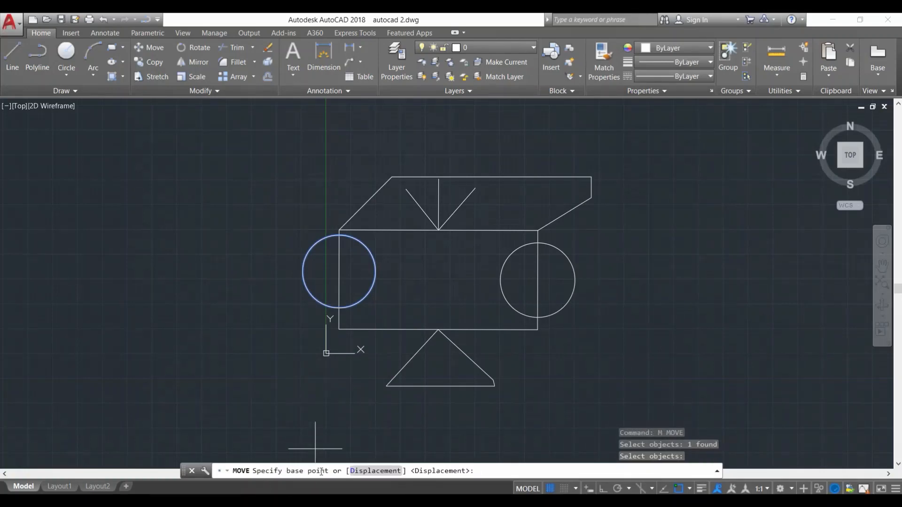
click(339, 272)
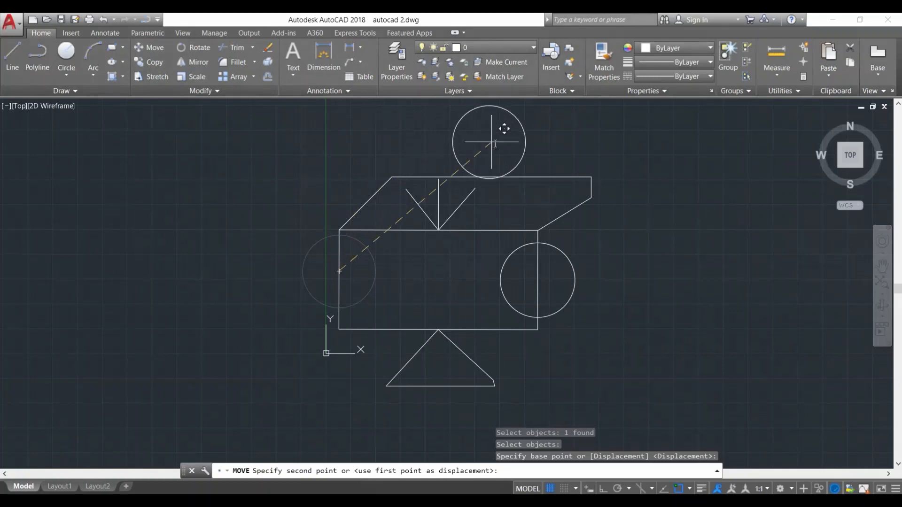
click(596, 178)
key(Return)
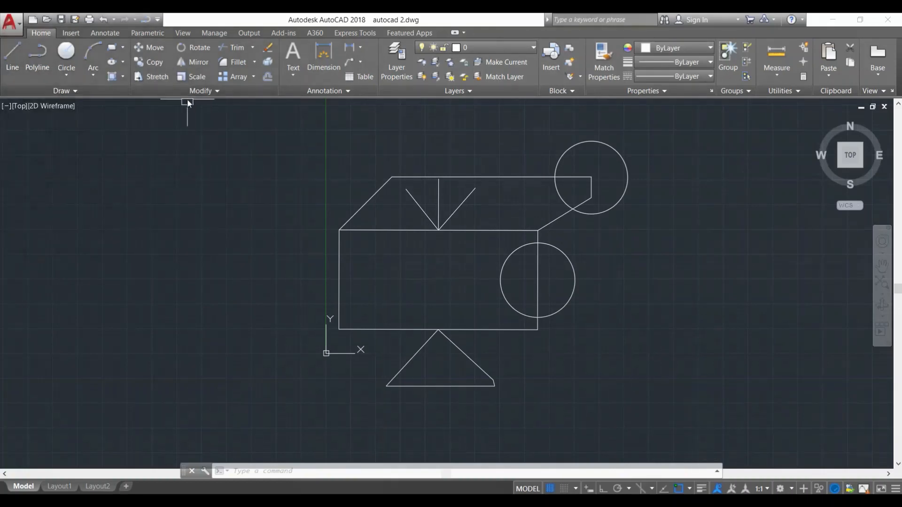
click(155, 63)
key(Escape)
key(Escape)
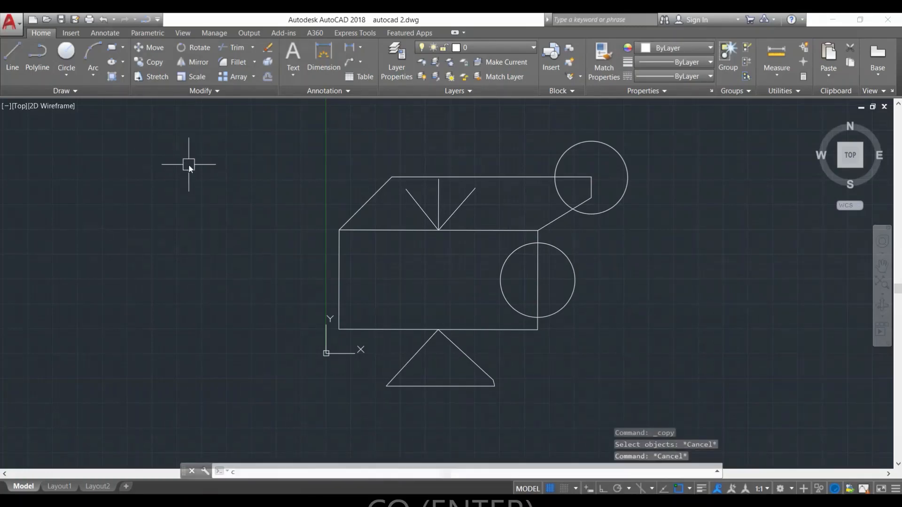
Step: Copy the circle on the rectangle's right side, using the rectangle's lower-right corner as base point and its lower-left corner as destination
text(CO)
key(Return)
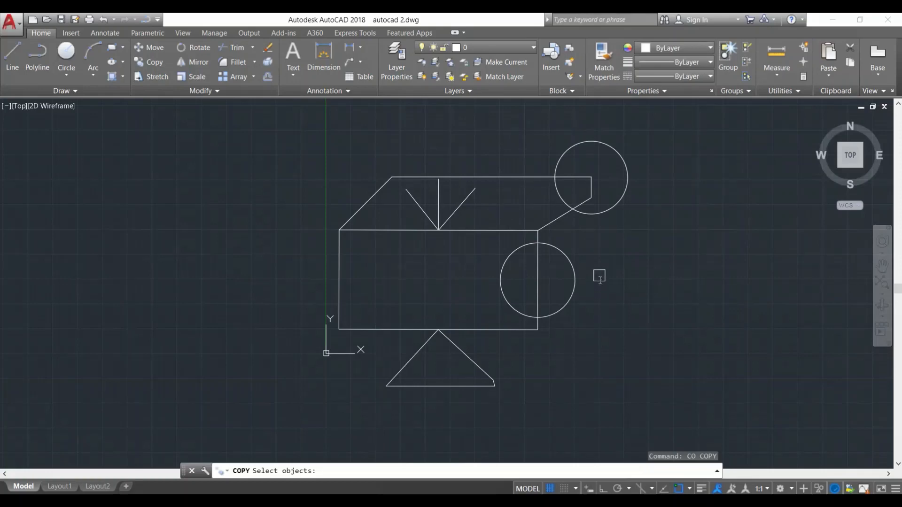
click(574, 281)
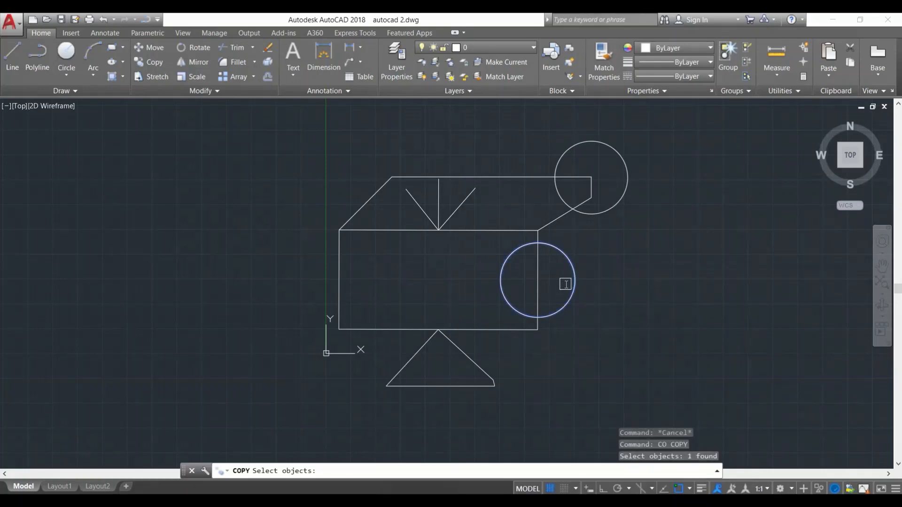
key(Return)
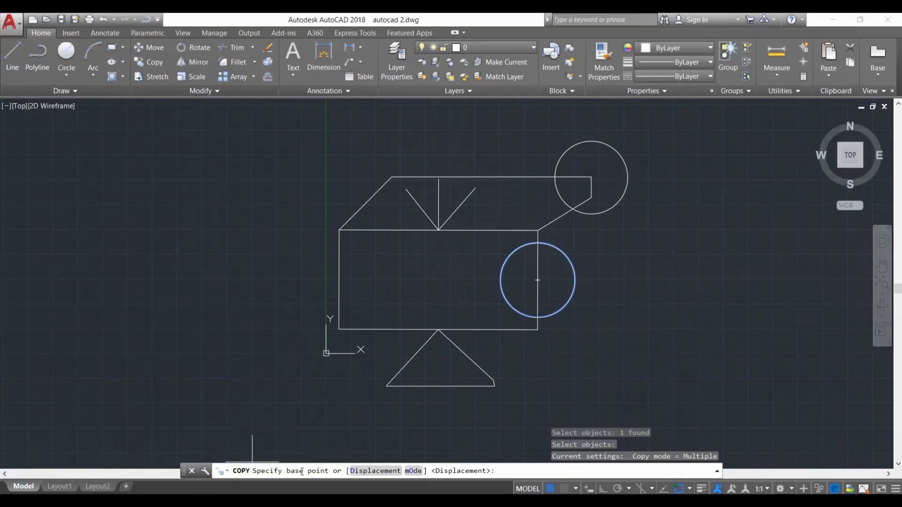
click(538, 329)
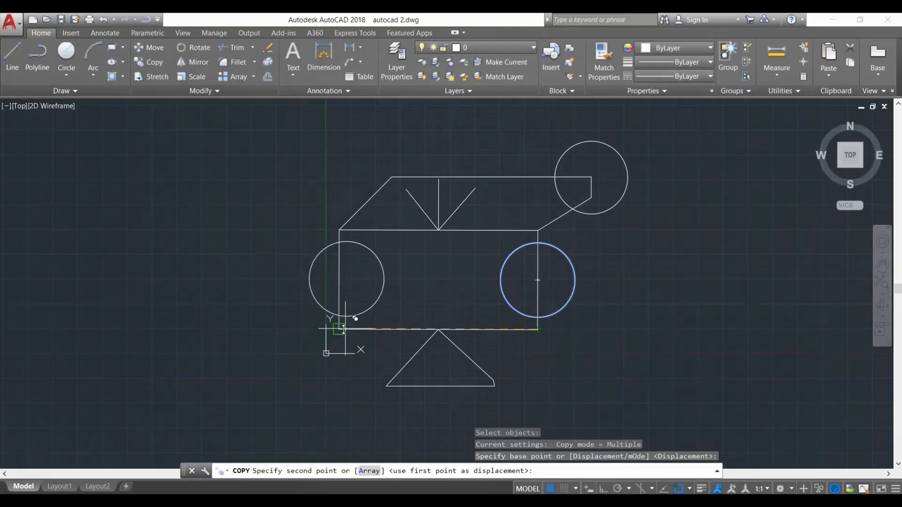
click(339, 329)
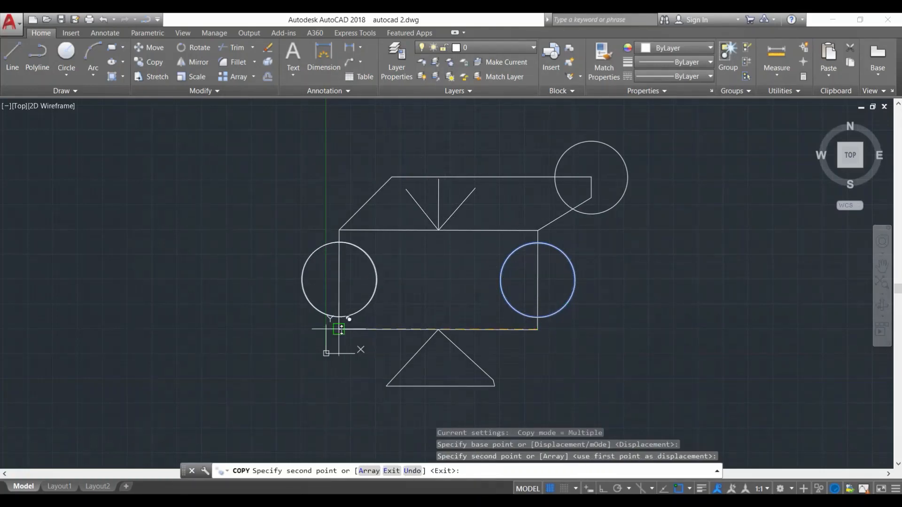
key(Return)
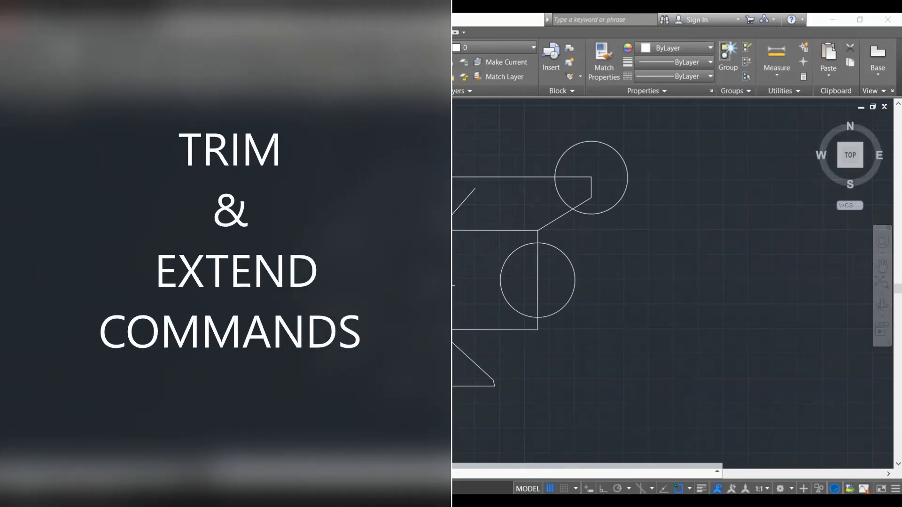
key(Escape)
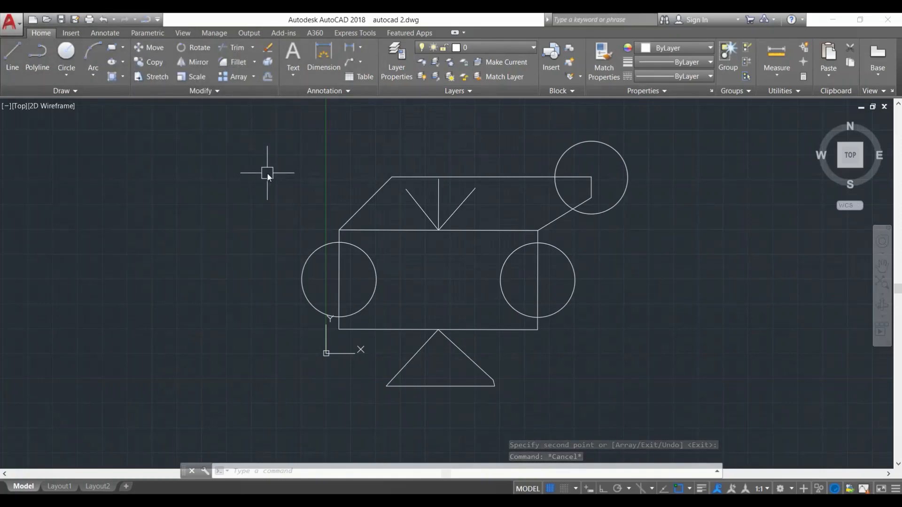
key(Escape)
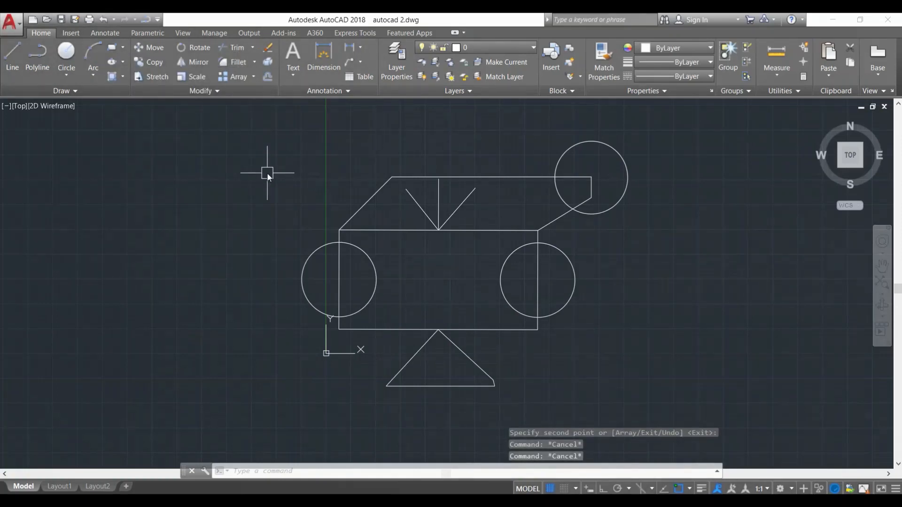
Step: Trim the part of the rectangle's left side that lies inside the left circle, using that circle as cutting edge
text(tr)
key(Return)
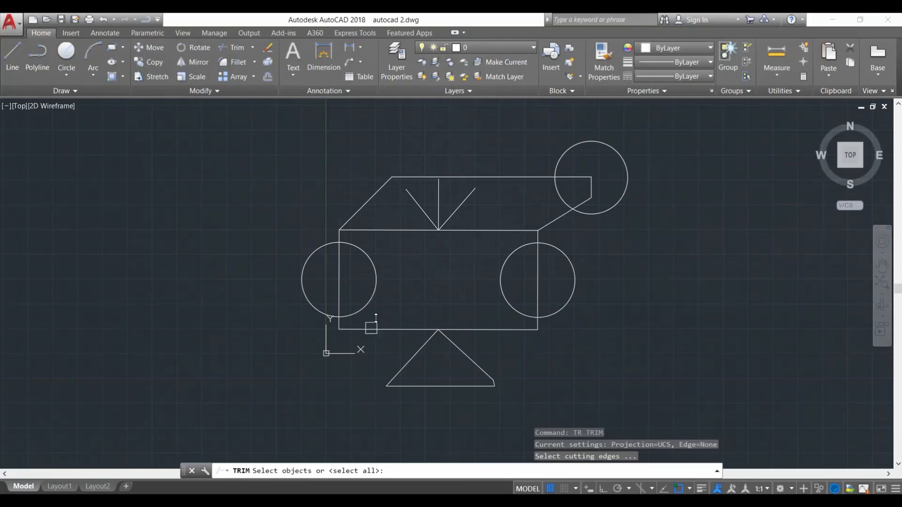
click(377, 277)
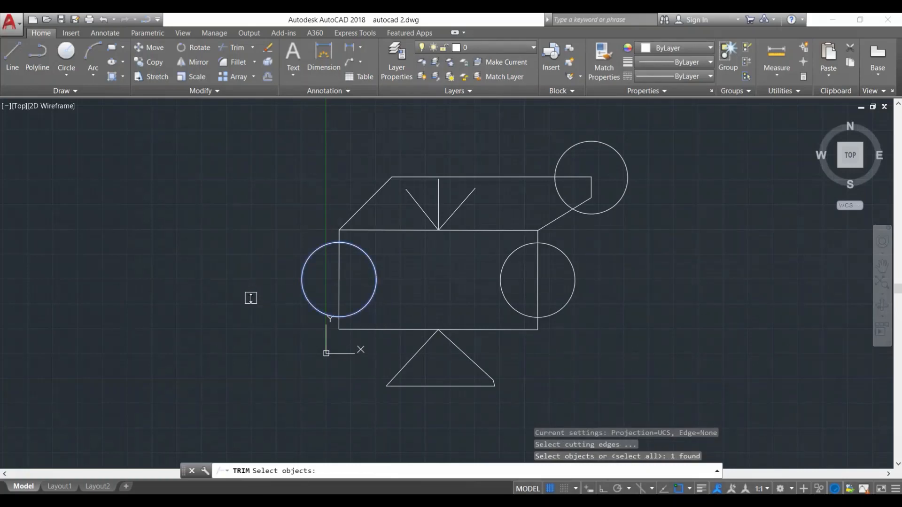
key(Return)
click(345, 294)
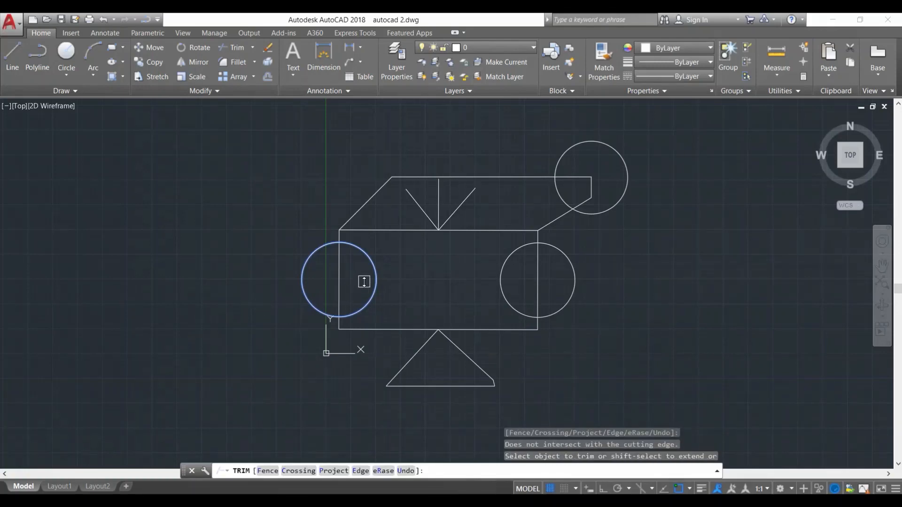
click(342, 278)
click(341, 277)
scroll(343, 320, up, 4)
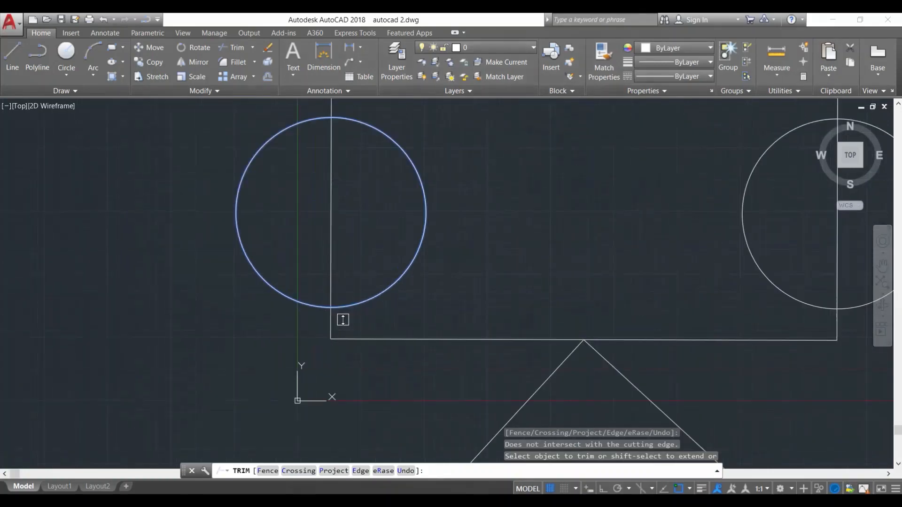
scroll(336, 319, down, 4)
scroll(340, 235, up, 2)
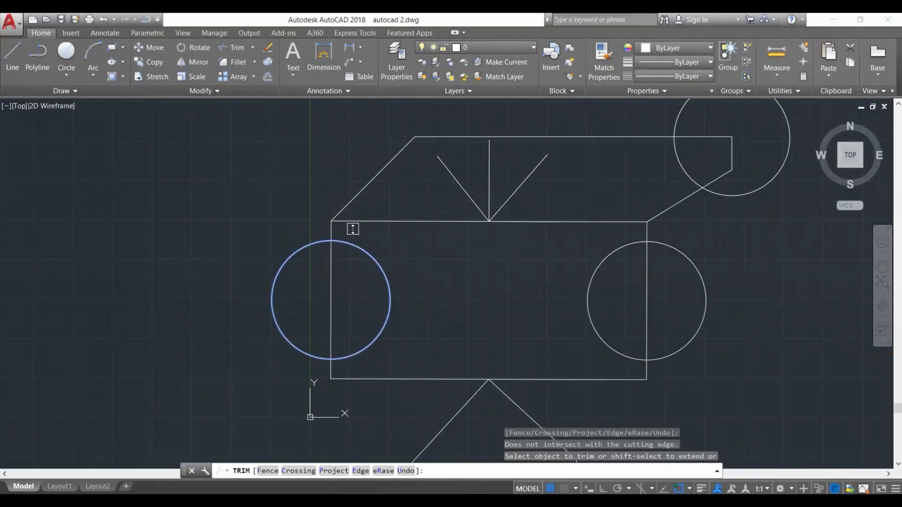
scroll(353, 228, up, 2)
scroll(329, 282, down, 2)
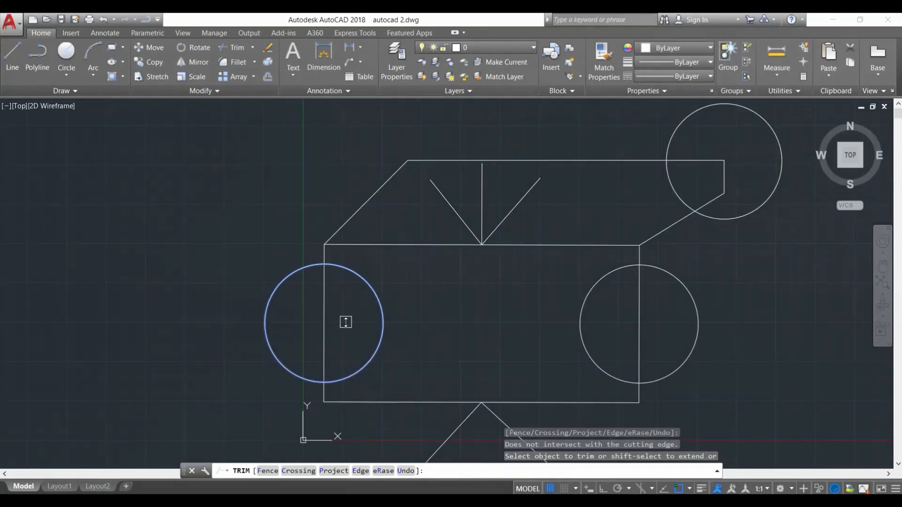
click(326, 318)
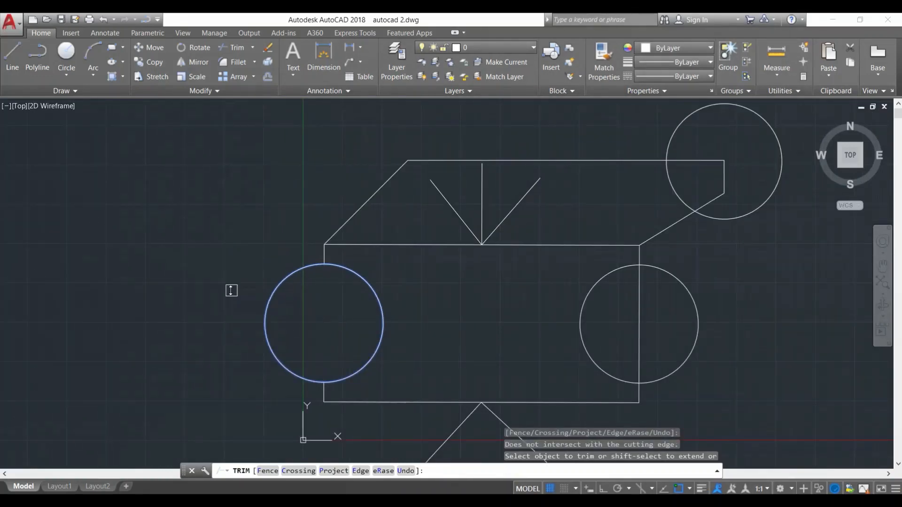
key(Return)
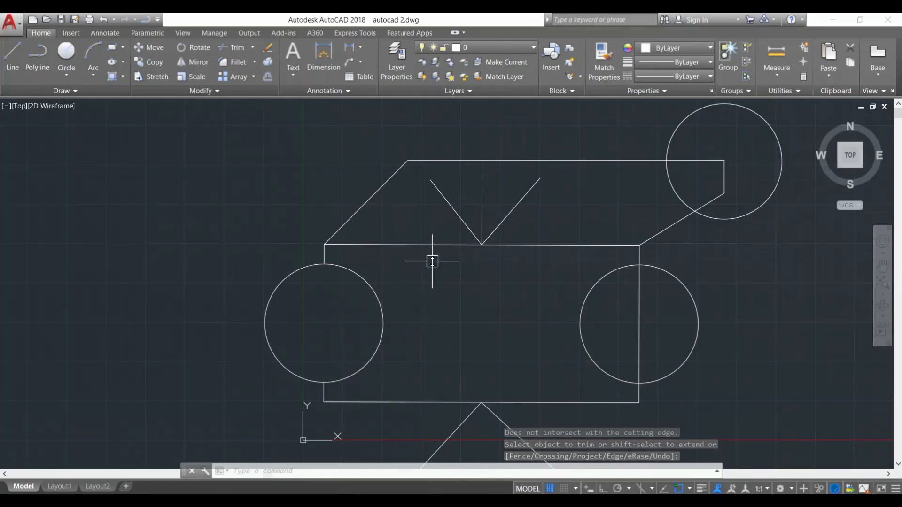
key(Escape)
key(Escape)
Step: Extend the upper remaining piece of the rectangle's left side across the left circle, using that circle as boundary edge
scroll(398, 340, down, 2)
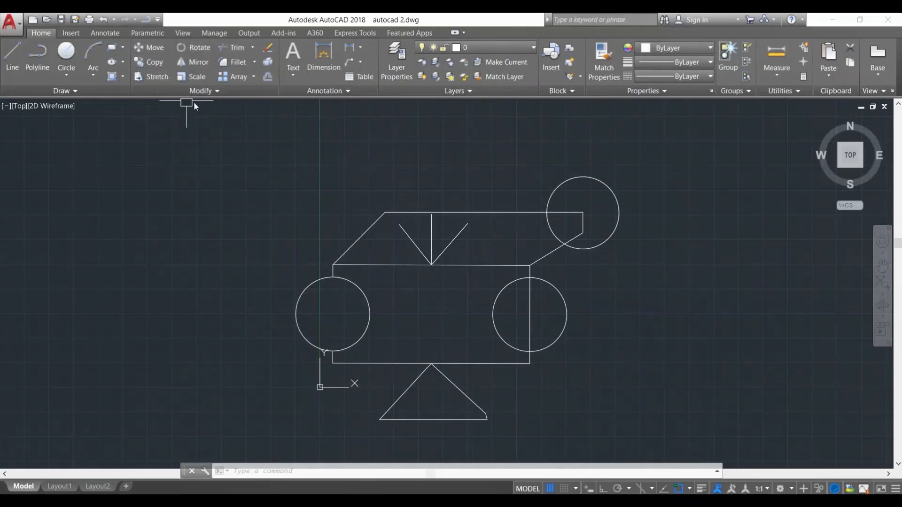
click(252, 48)
text(EX)
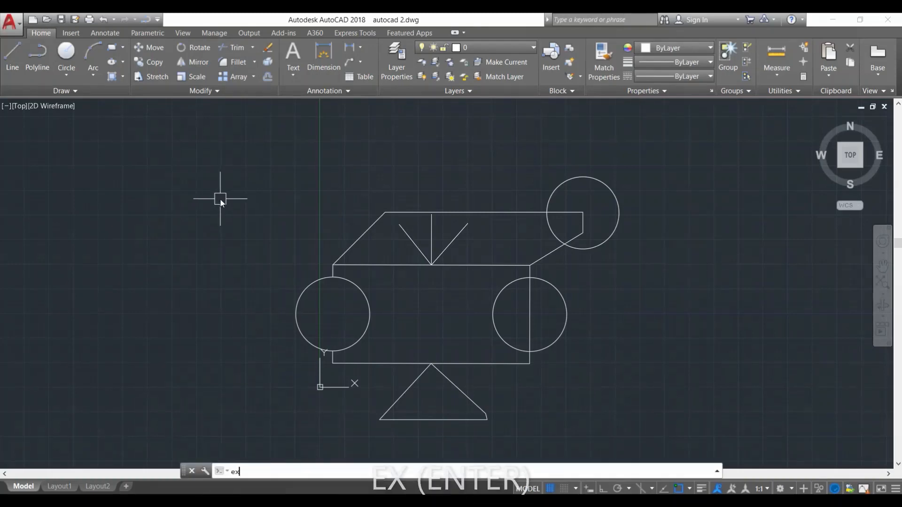
key(Return)
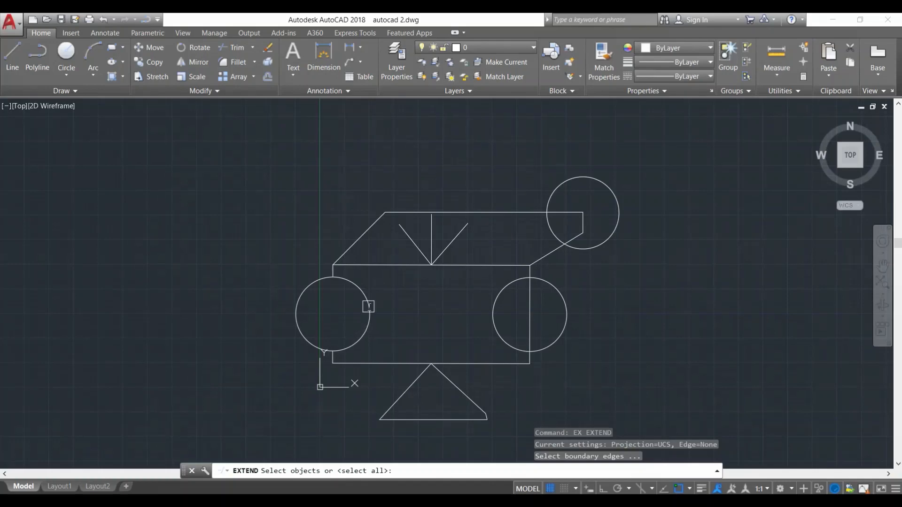
click(368, 306)
key(Return)
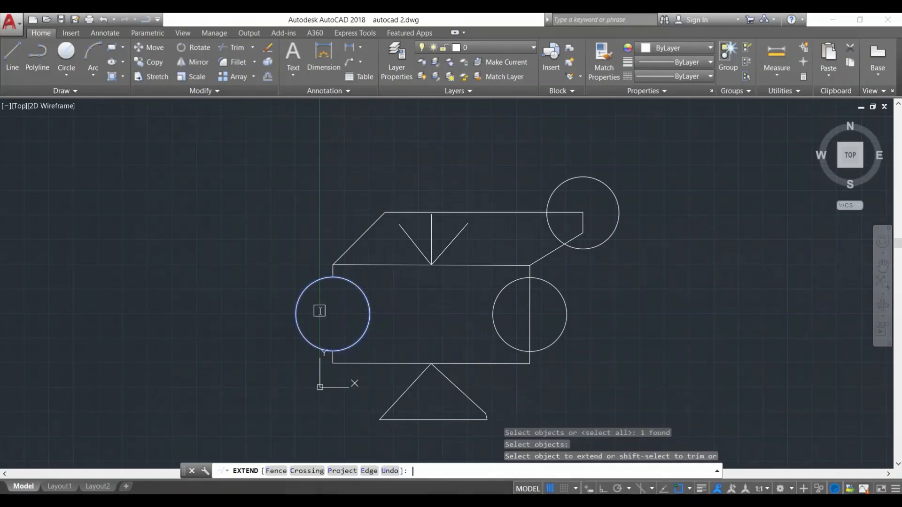
scroll(326, 344, up, 4)
click(333, 351)
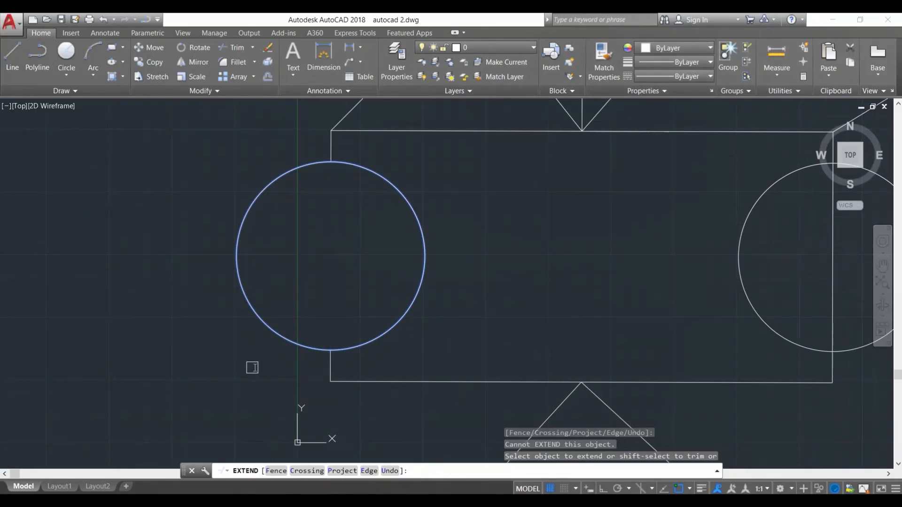
click(331, 368)
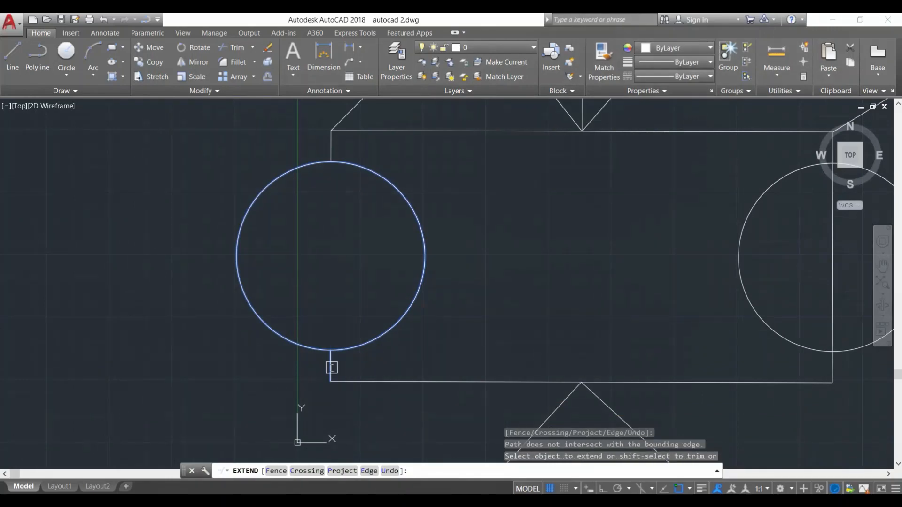
scroll(335, 269, down, 3)
scroll(328, 287, up, 3)
scroll(317, 298, down, 2)
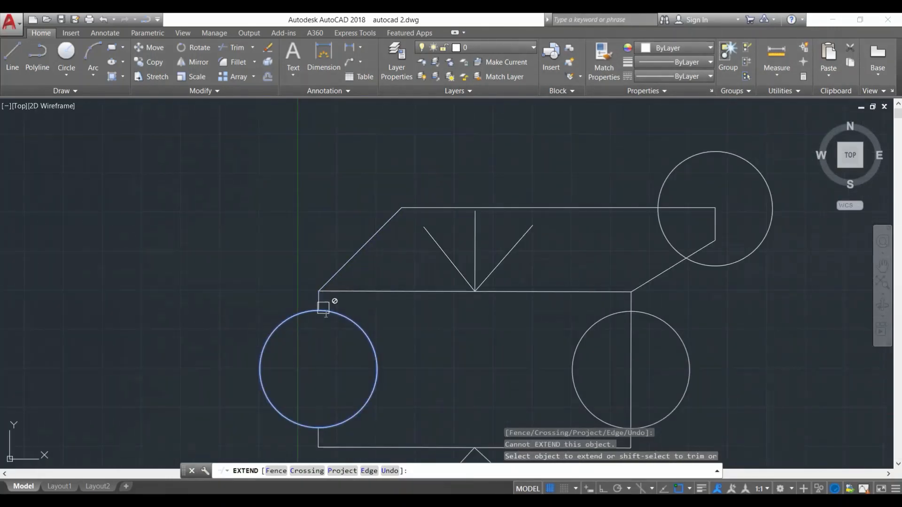
middle_drag(322, 303, 317, 263)
scroll(316, 263, up, 2)
scroll(317, 265, down, 2)
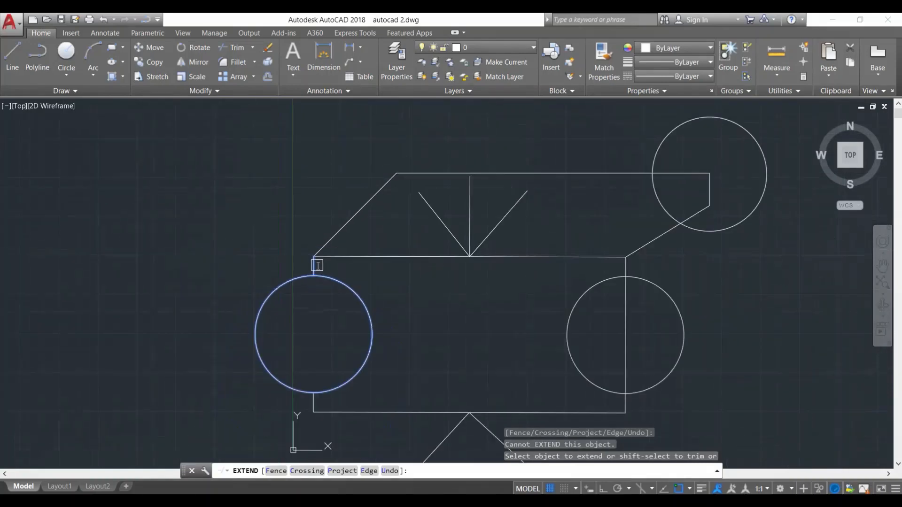
click(318, 266)
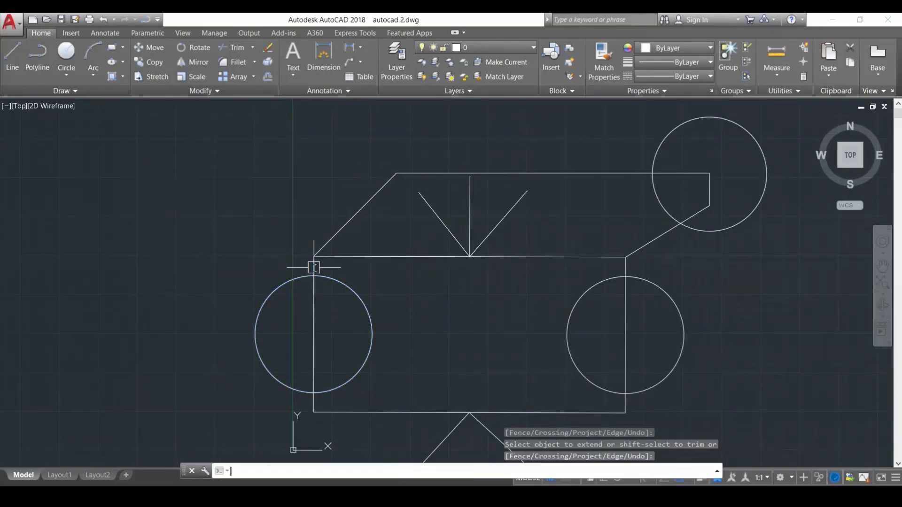
key(Return)
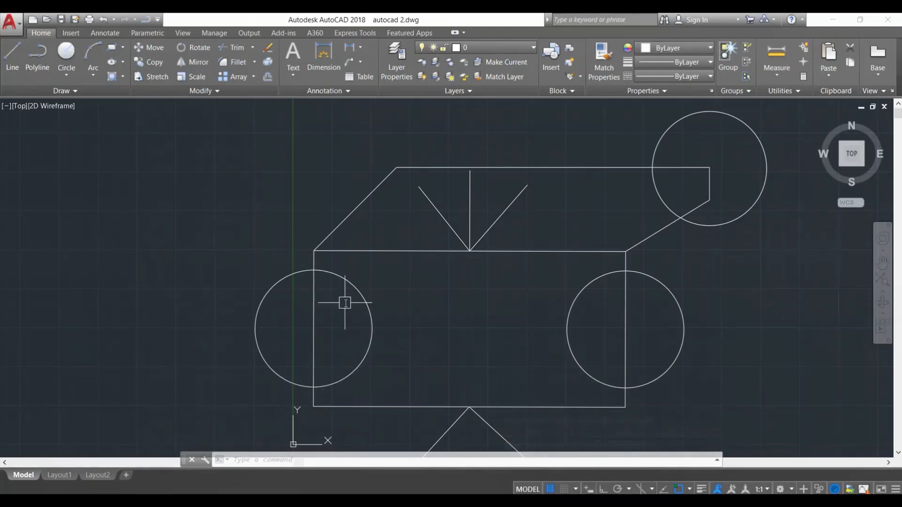
Step: Offset the rectangle's top side by 10 units down into the rectangle
key(Escape)
key(Escape)
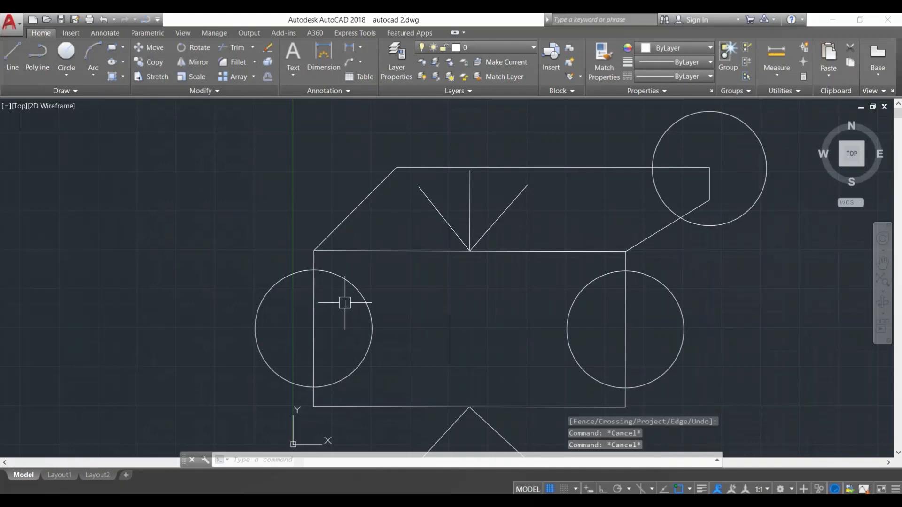
key(Escape)
scroll(346, 303, down, 2)
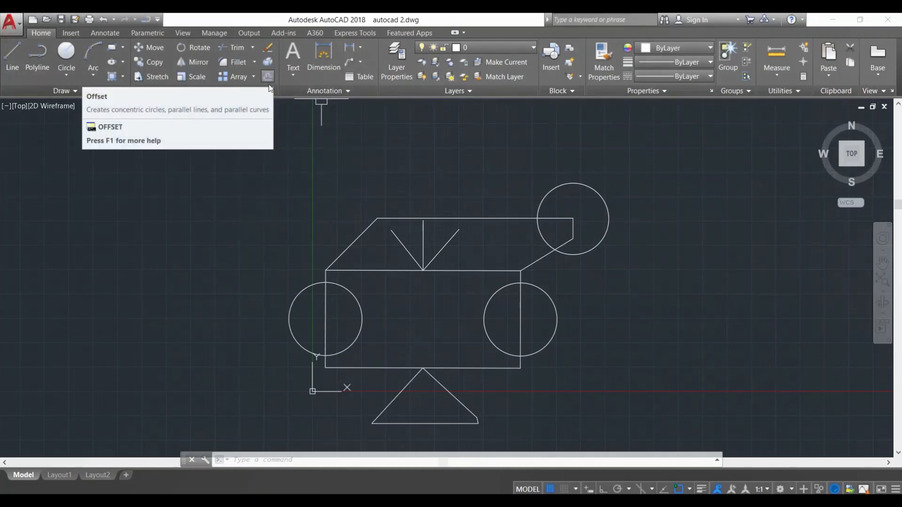
key(Escape)
key(Escape)
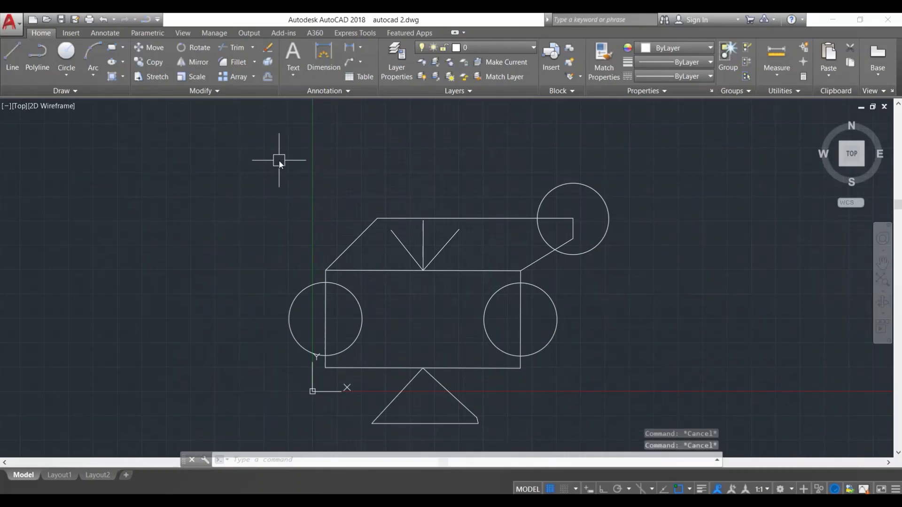
text(O)
key(Return)
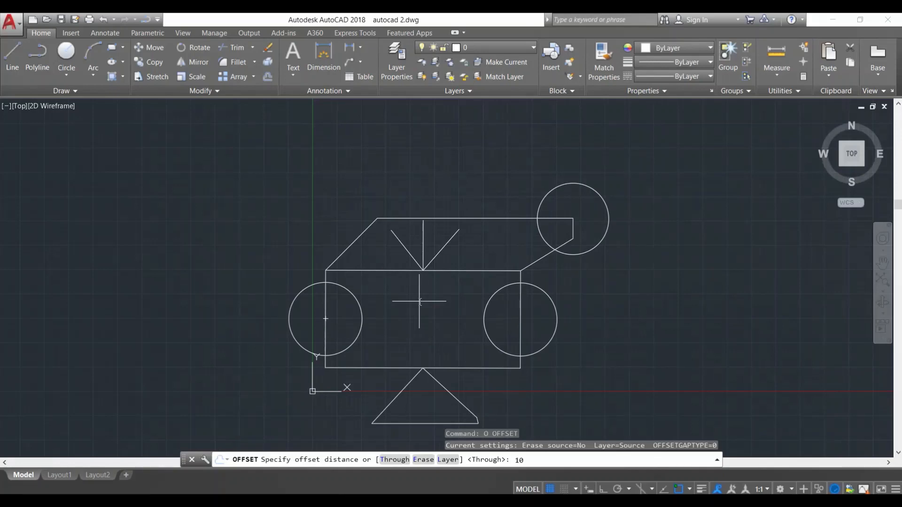
key(Return)
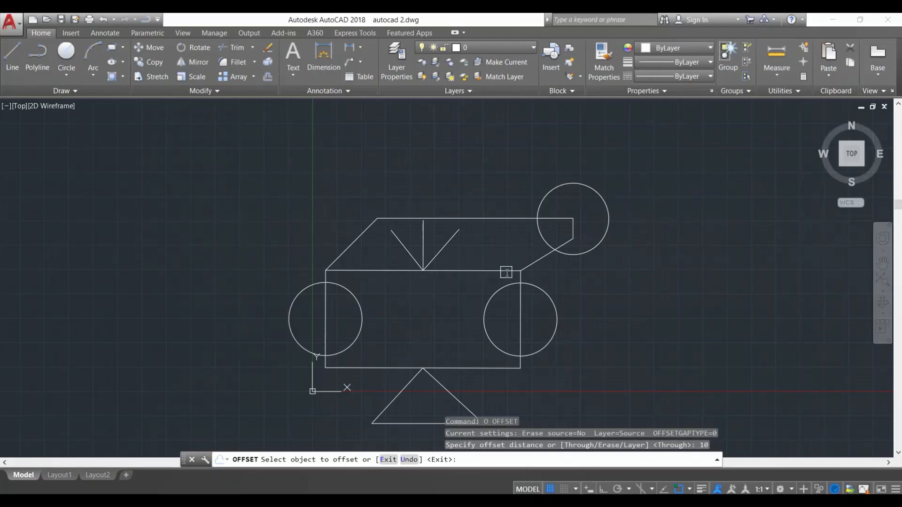
click(389, 271)
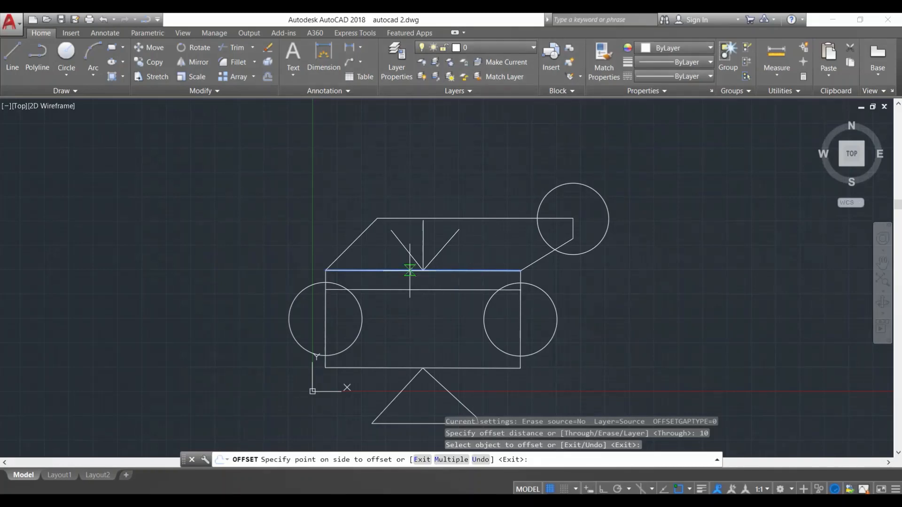
click(409, 310)
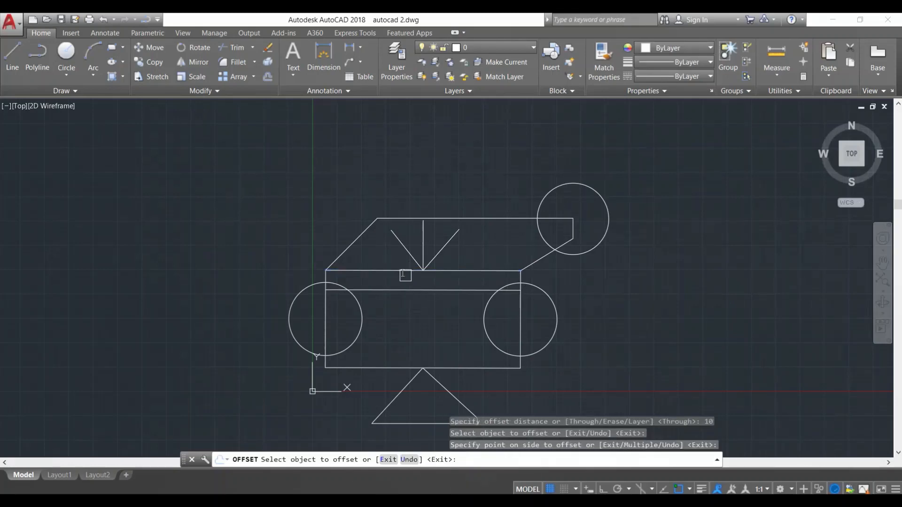
key(Return)
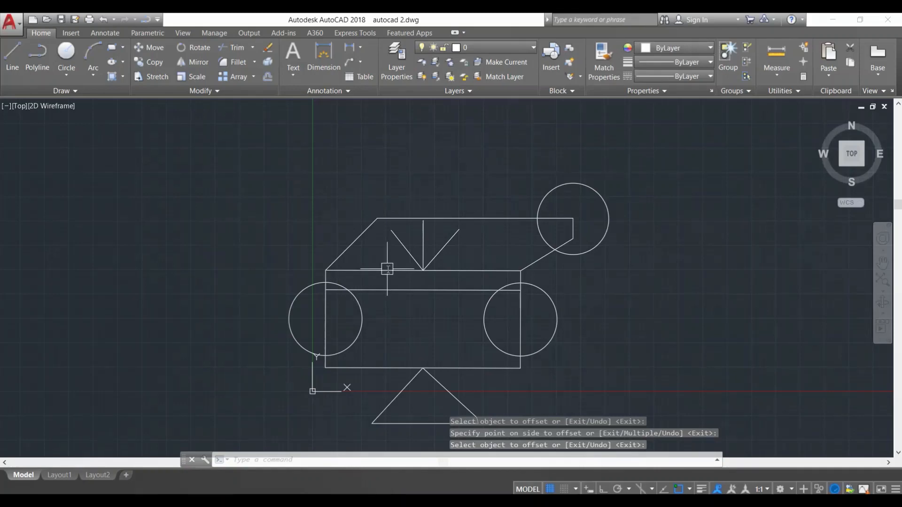
Step: Check the length of the rectangle's top side in its properties, and clear the selection
click(343, 271)
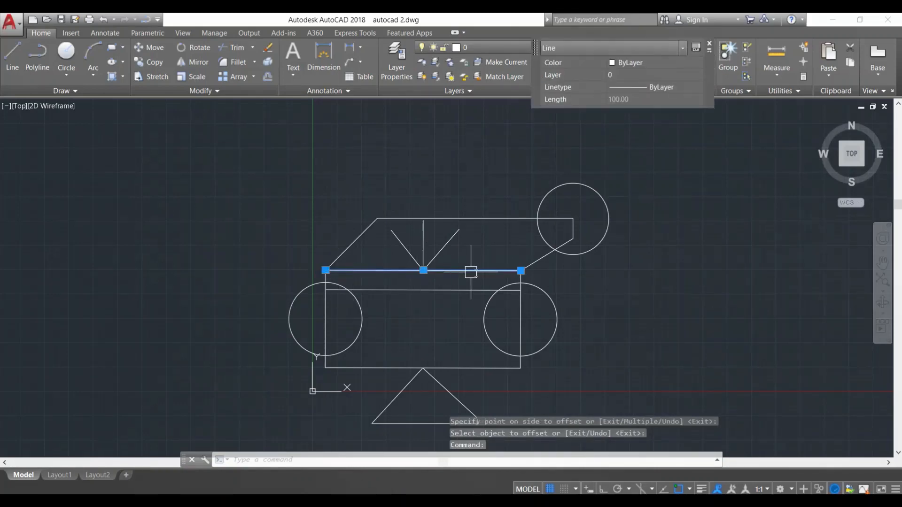
key(Escape)
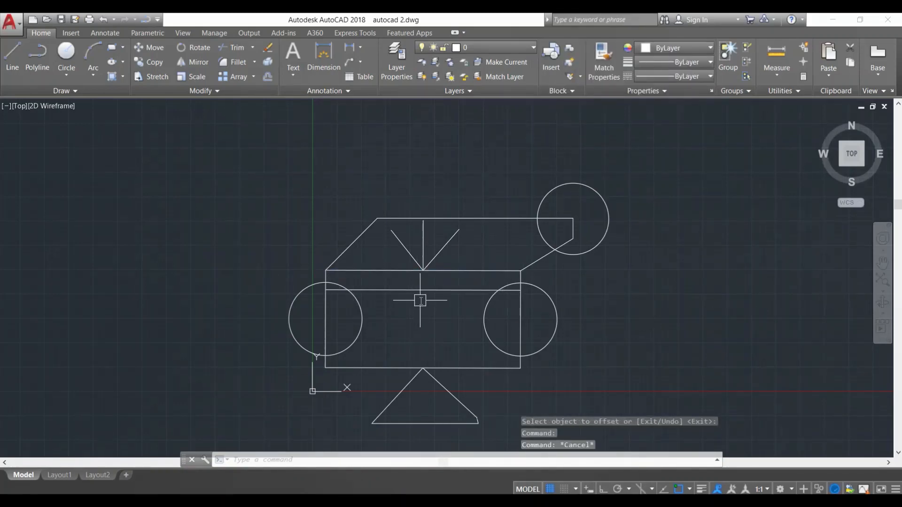
key(Escape)
key(Escape)
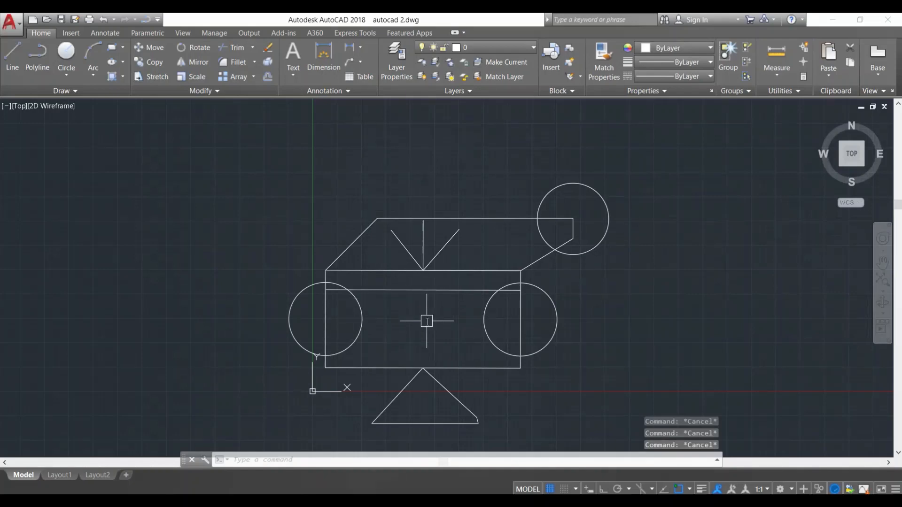
Step: Offset the rectangle's right side by 50 units toward the inside of the rectangle
click(267, 77)
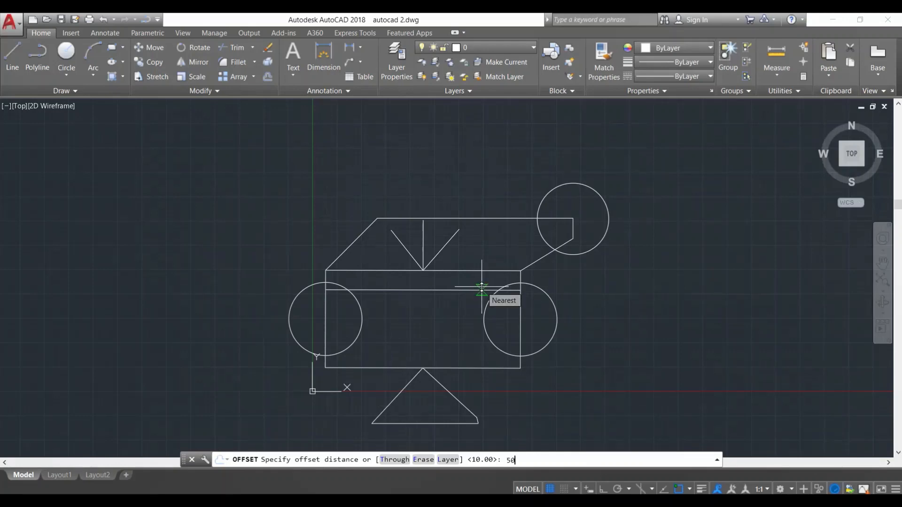
key(Return)
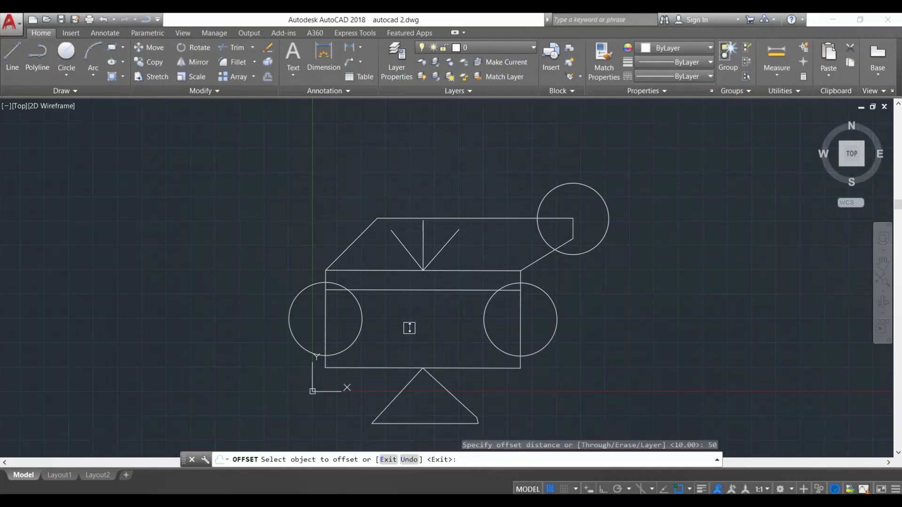
click(521, 322)
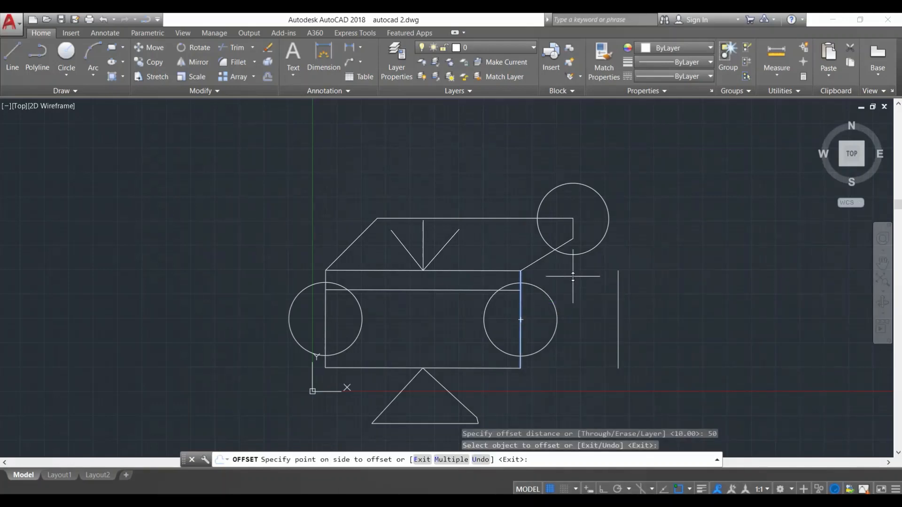
click(273, 224)
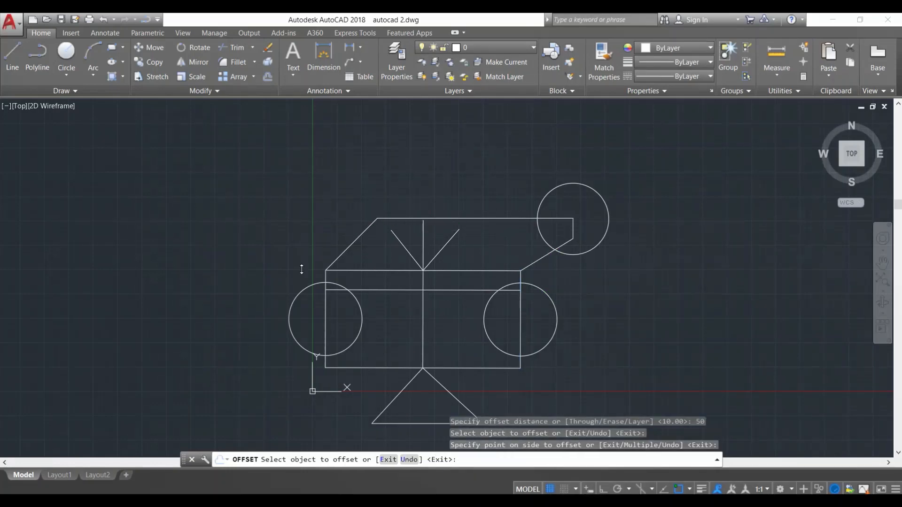
key(Return)
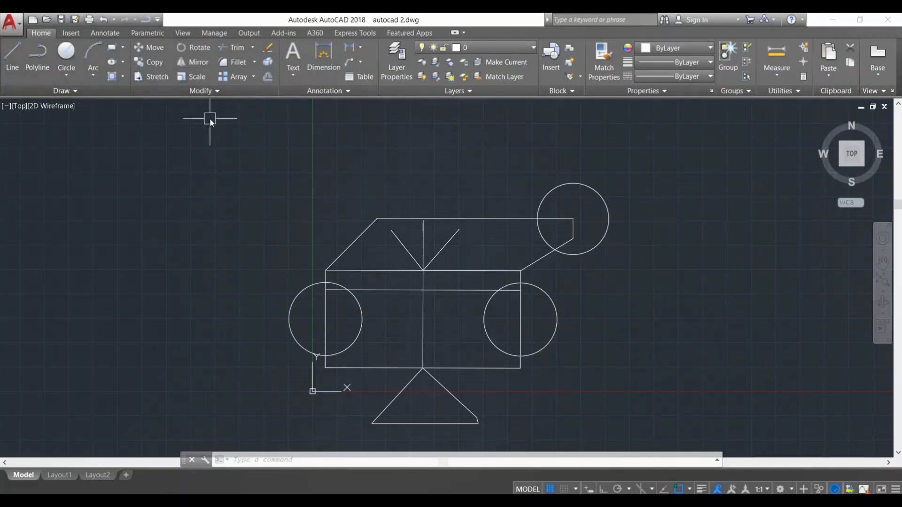
key(Escape)
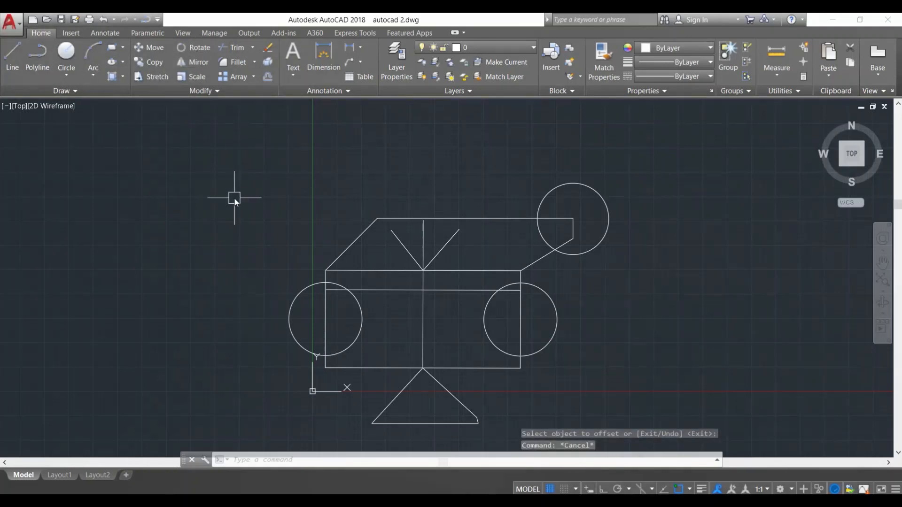
Step: Rotate the rectangle's vertical middle line counterclockwise about its midpoint by a freely picked angle
text(ro)
key(Return)
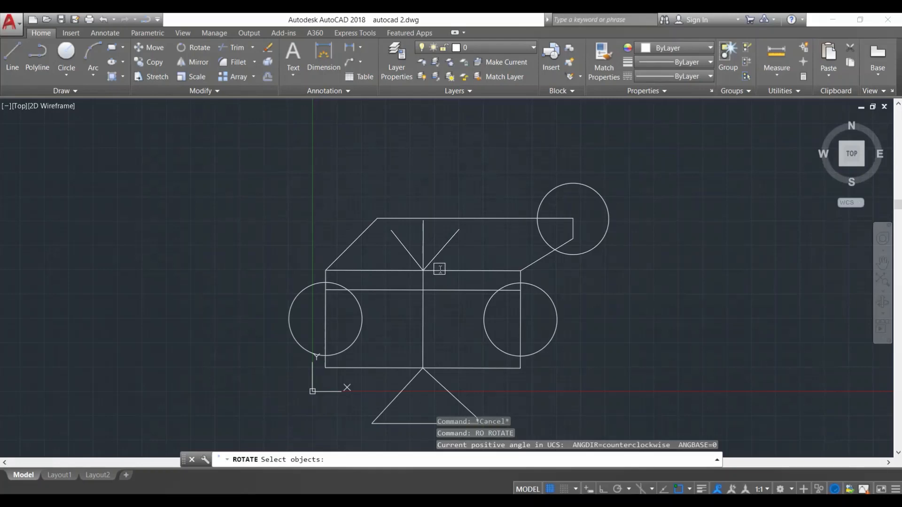
click(423, 315)
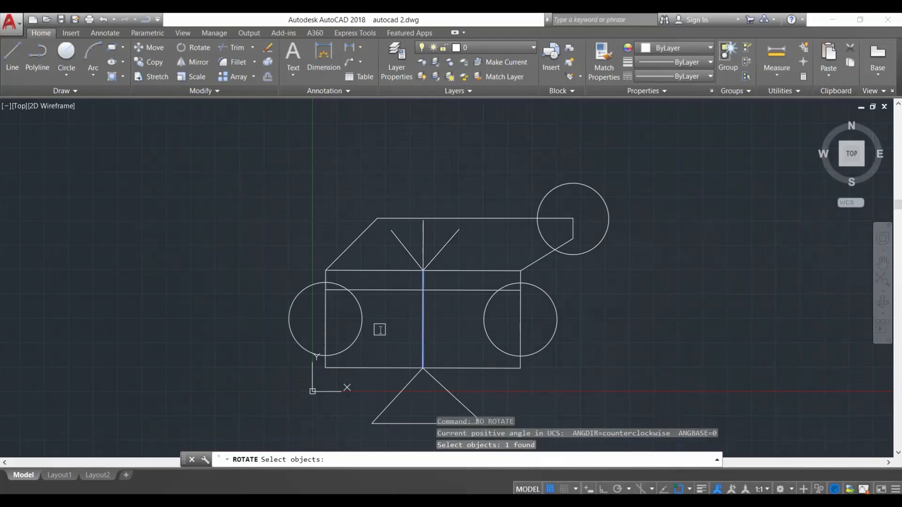
key(Return)
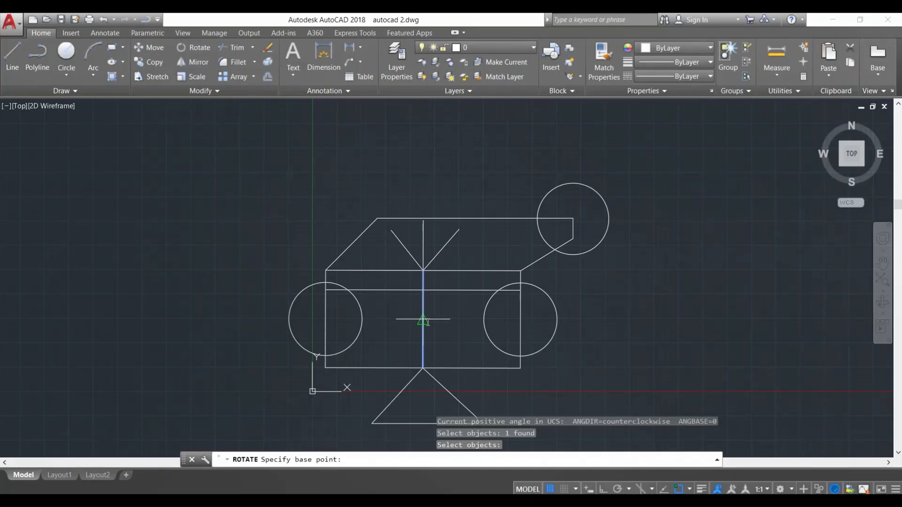
click(423, 320)
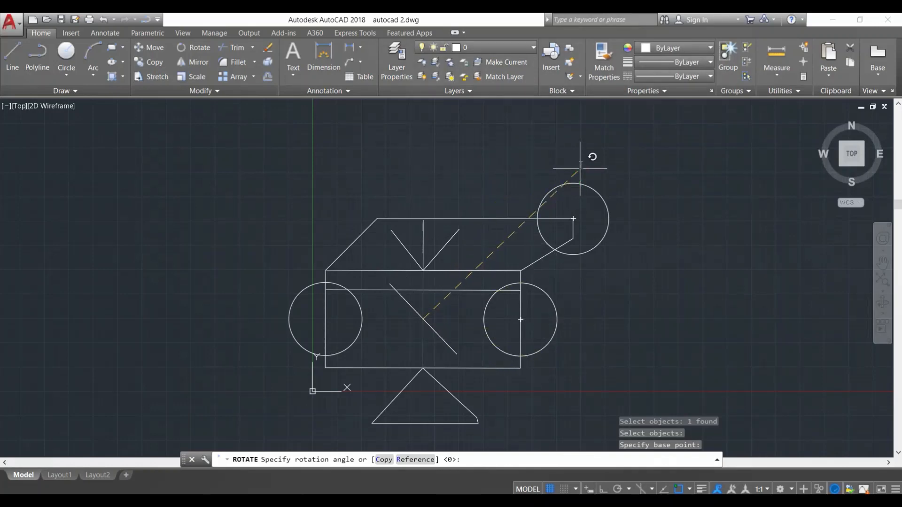
click(585, 150)
key(Return)
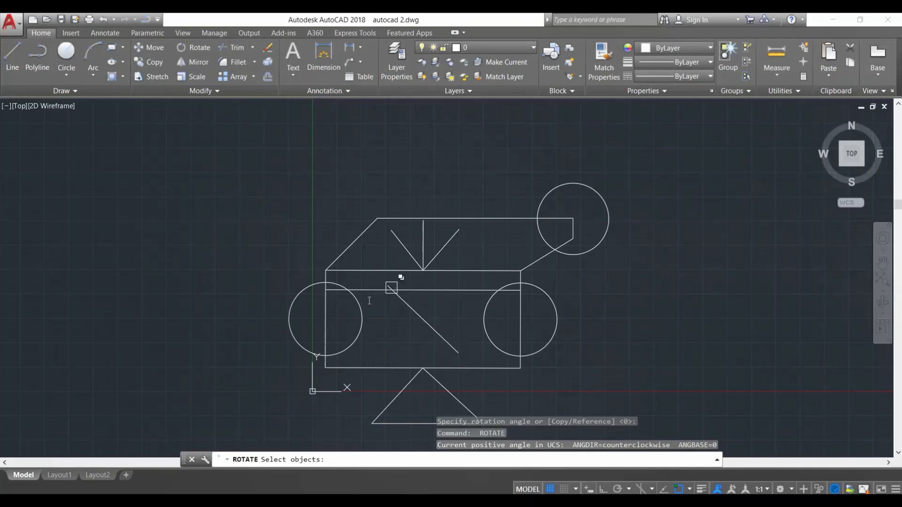
key(Return)
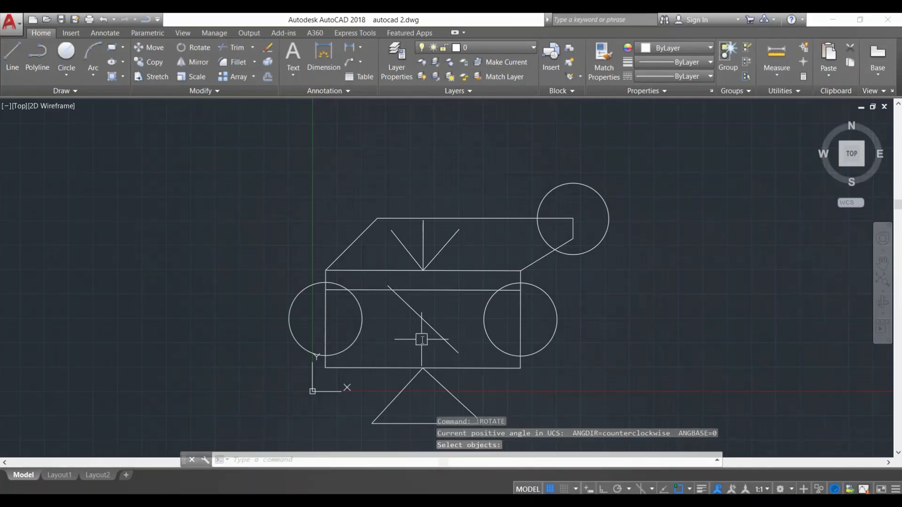
Step: Undo the freehand rotation of the rectangle's vertical middle line
key(ctrl+z)
key(ctrl+z)
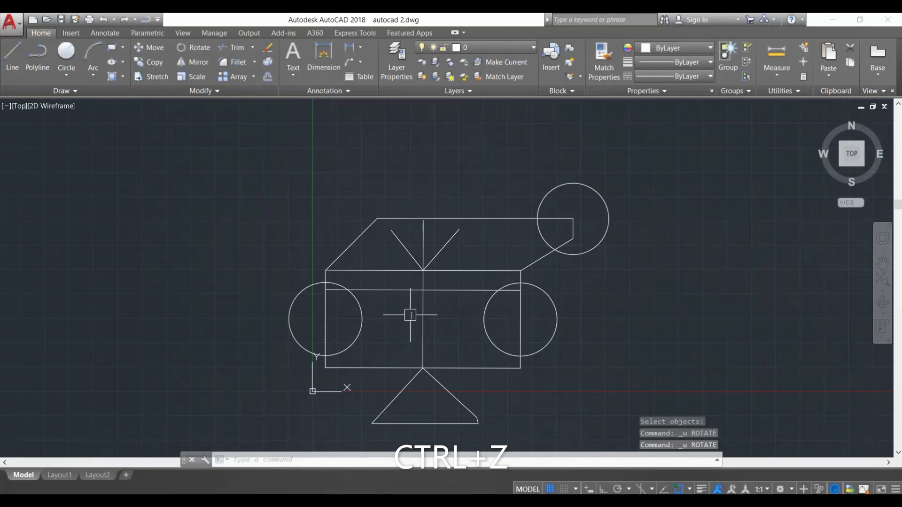
key(Escape)
key(Escape)
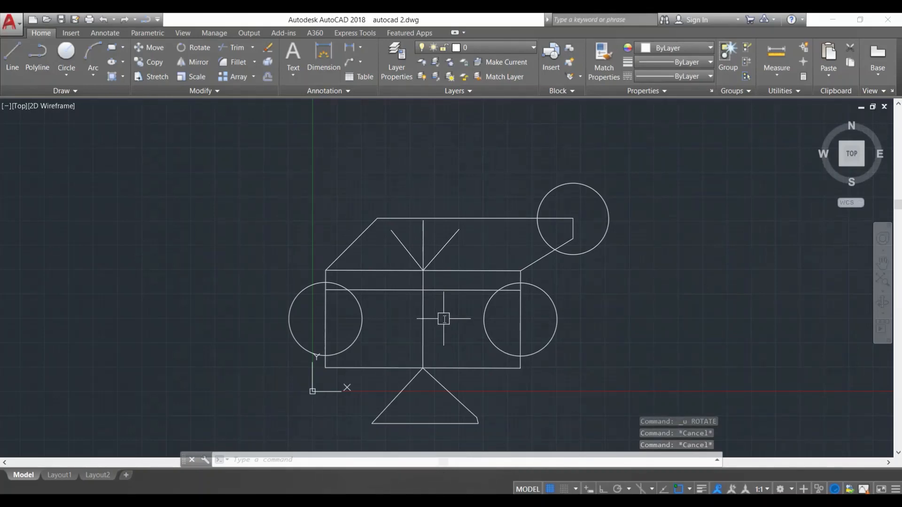
key(Escape)
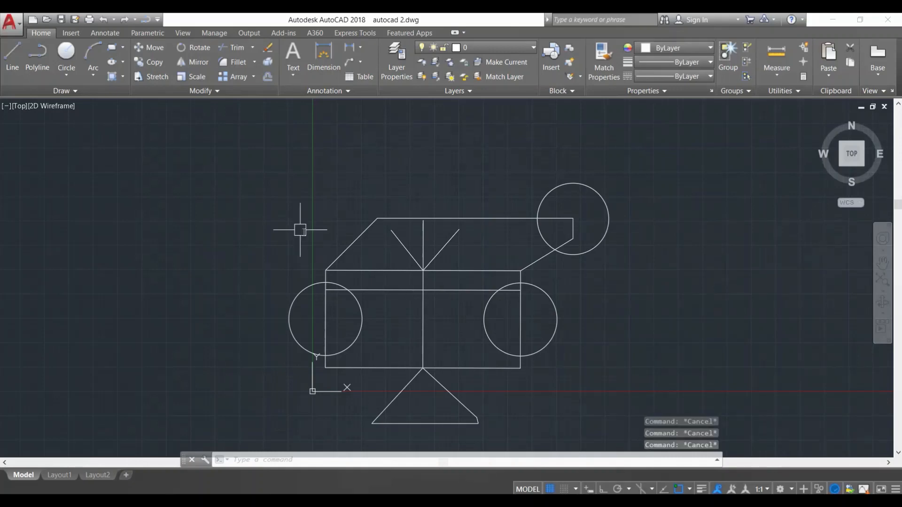
Step: Rotate the rectangle's vertical middle line about its midpoint by exactly 45 degrees
click(199, 49)
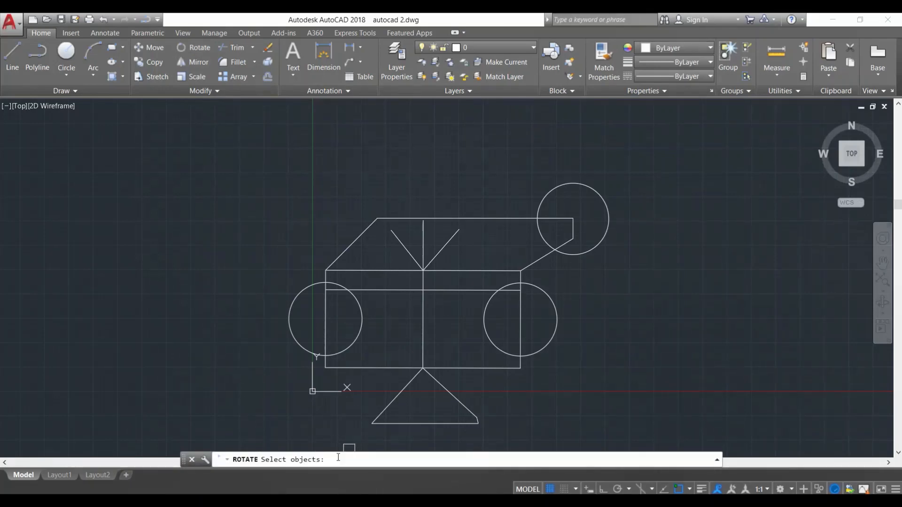
click(424, 306)
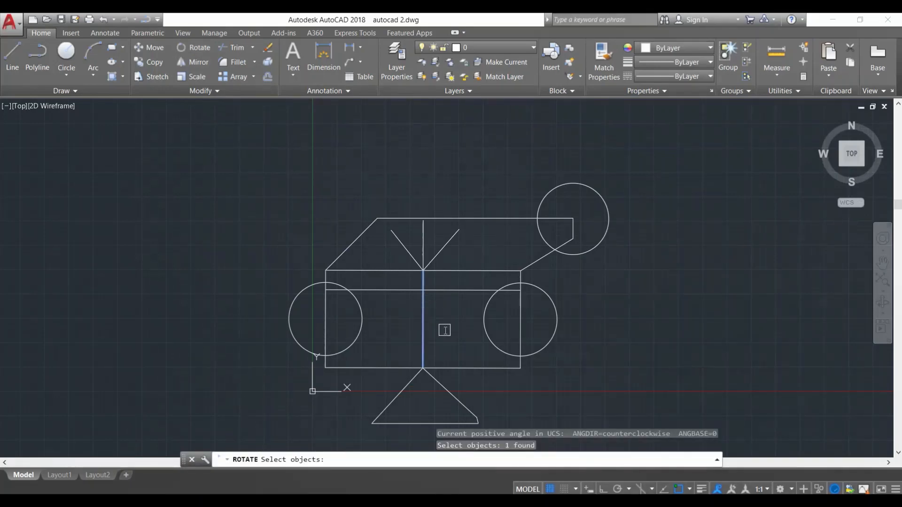
key(Return)
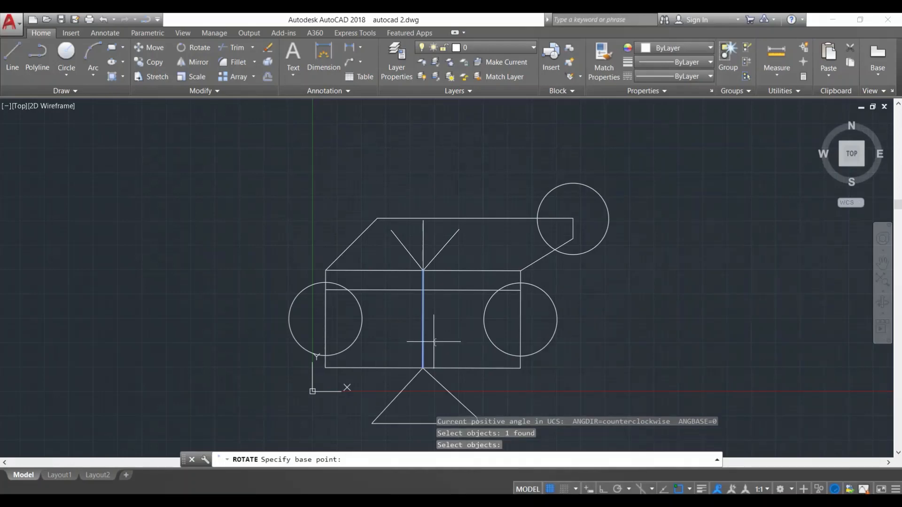
click(423, 320)
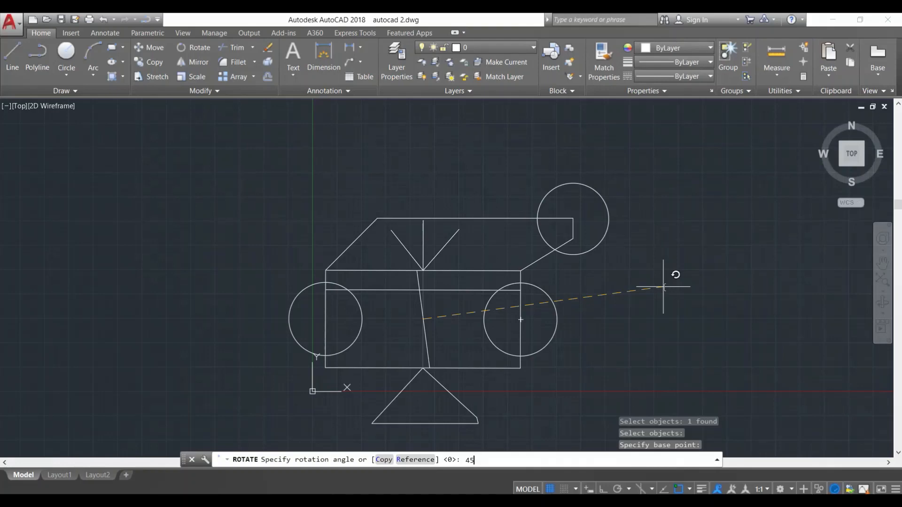
key(Return)
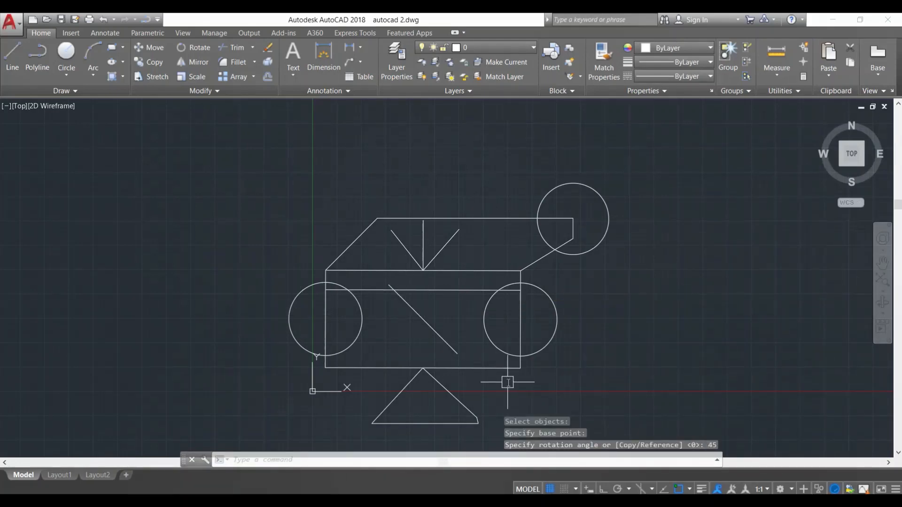
Step: Regenerate the drawing display
text(re)
key(Return)
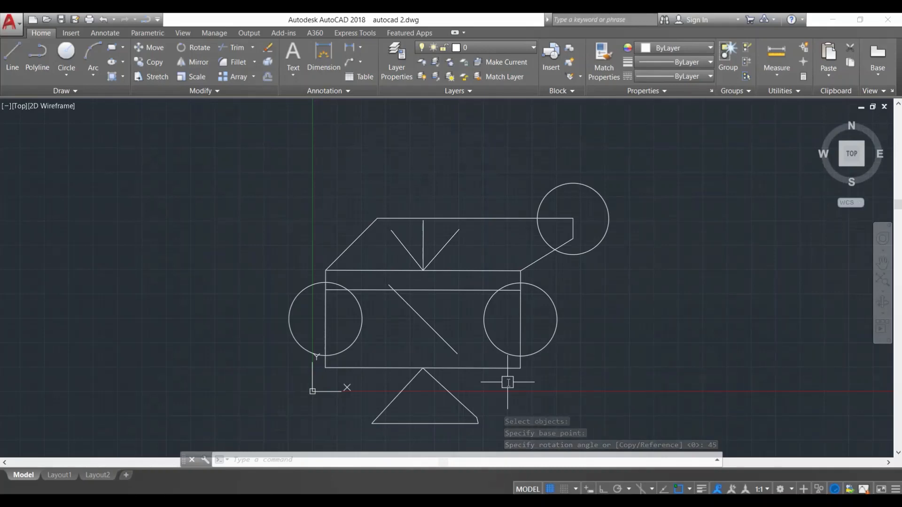
key(Escape)
key(Escape)
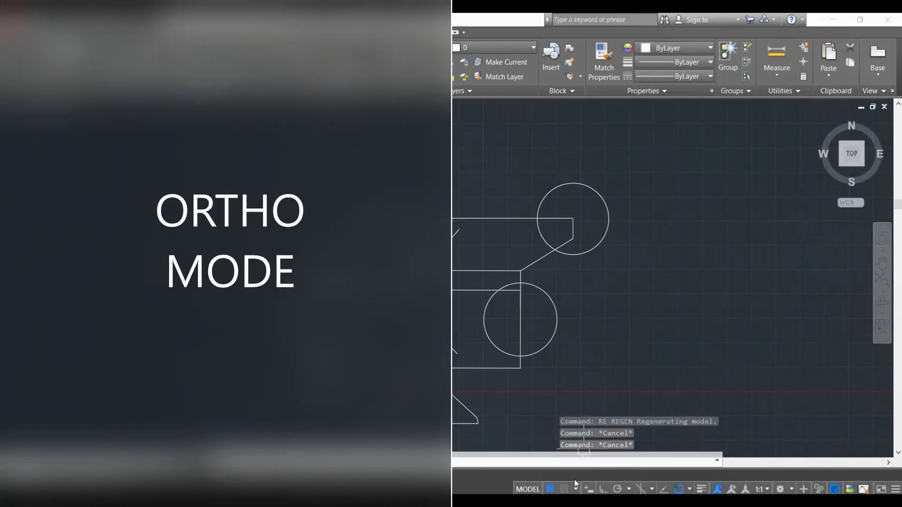
Step: Switch Ortho mode on and back off
click(603, 490)
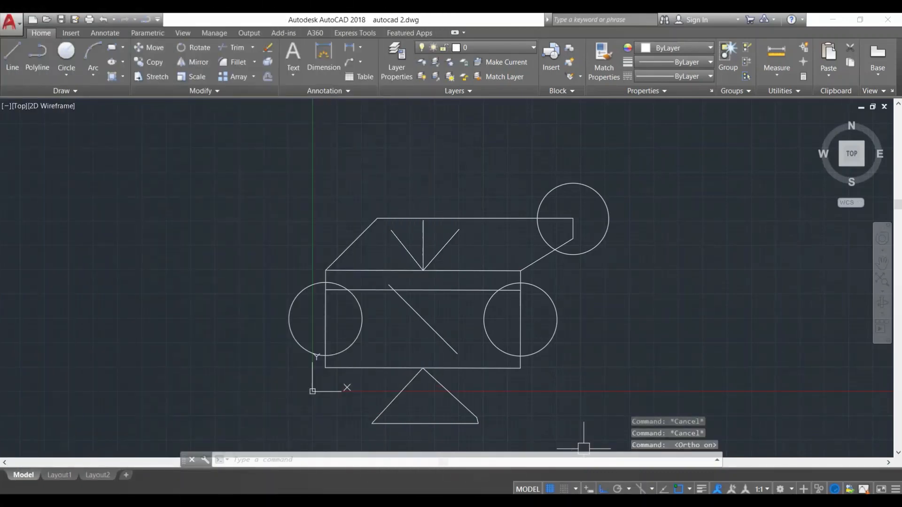
click(602, 490)
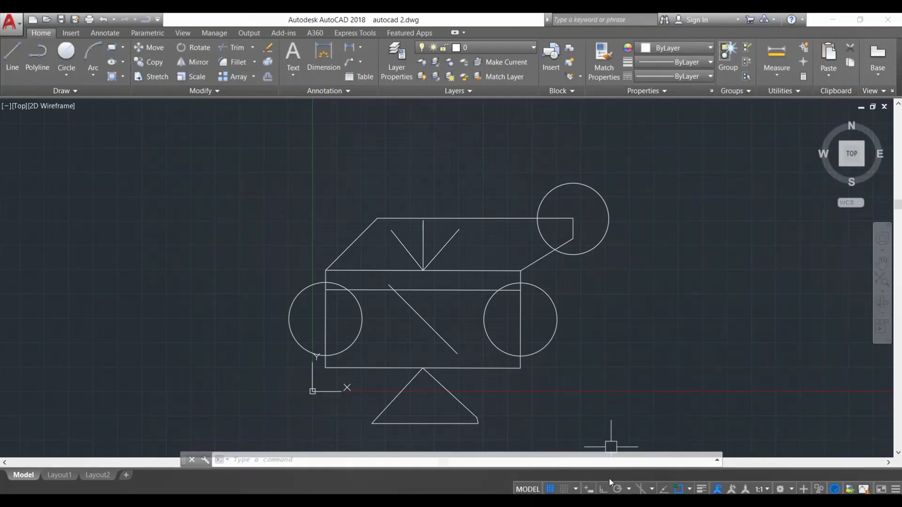
Step: Switch Ortho mode on
key(Escape)
key(Escape)
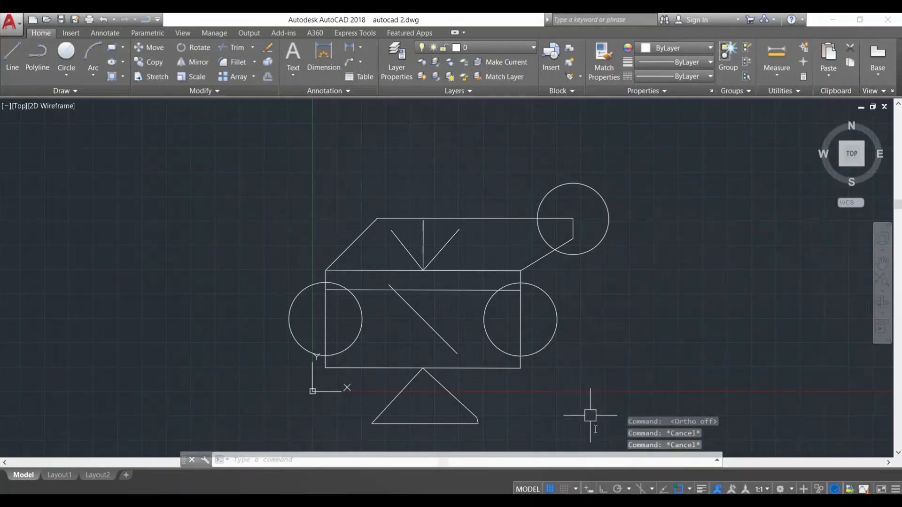
click(604, 489)
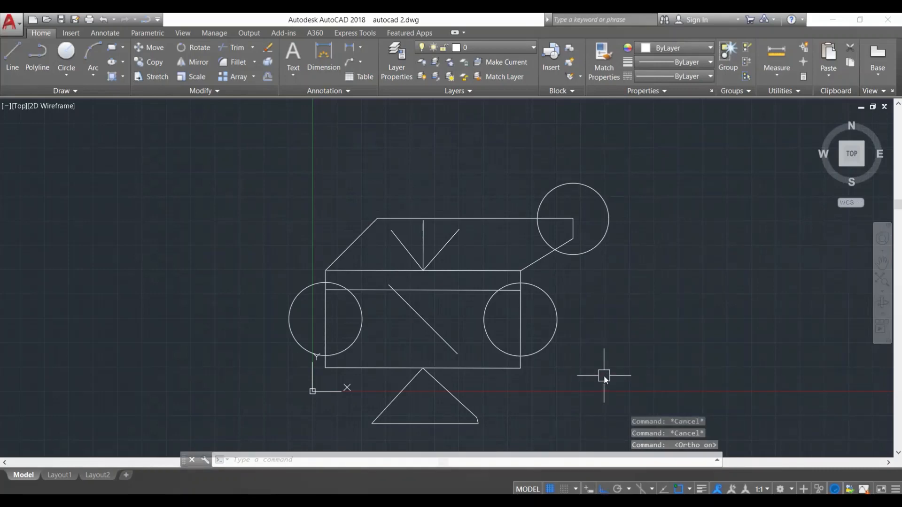
Step: Try a line in the empty area beside the rectangle with Ortho mode switched off and back on
text(l)
key(Return)
click(591, 352)
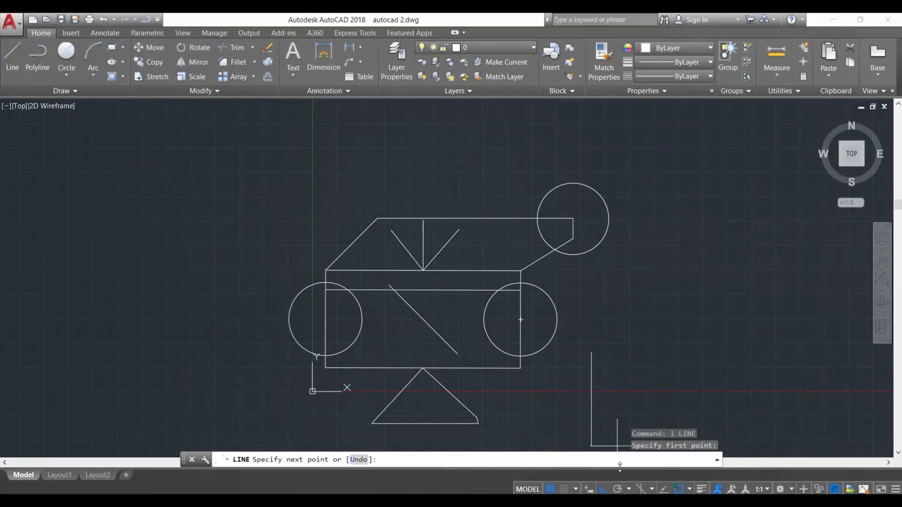
click(604, 490)
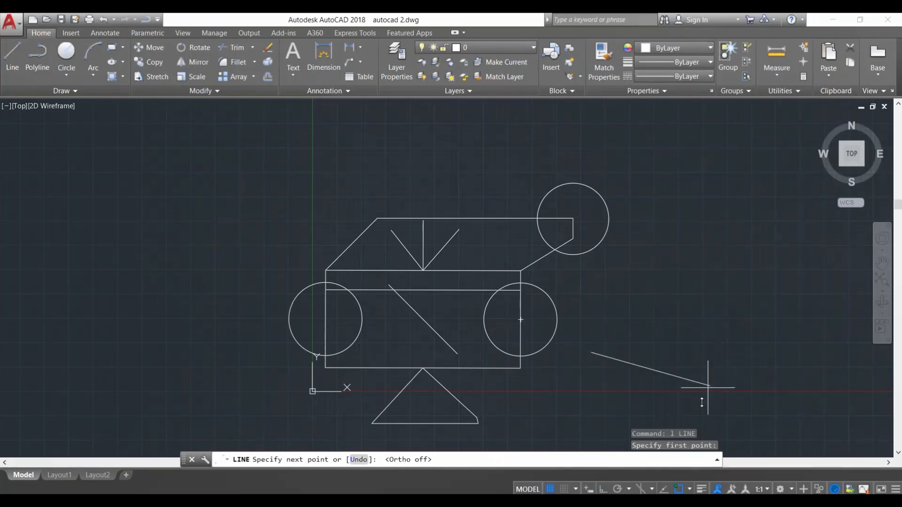
click(603, 489)
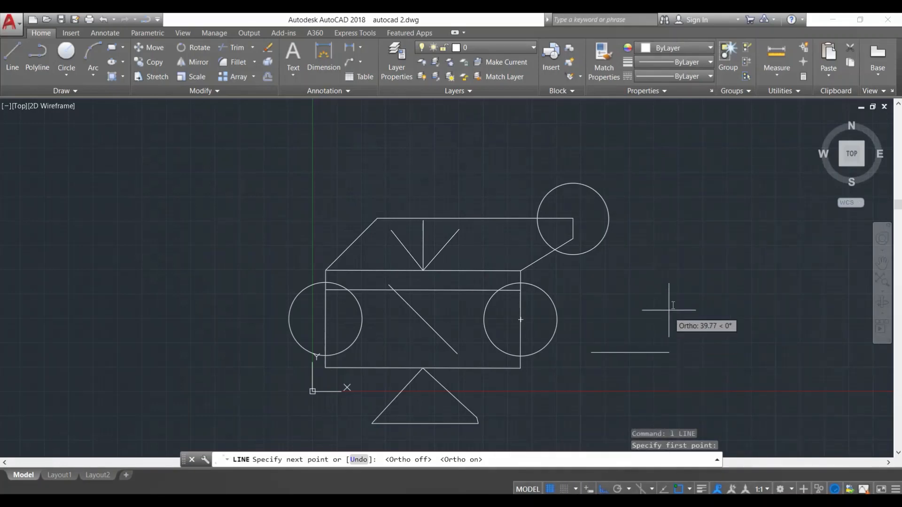
key(Escape)
Step: Draw a horizontal line from the centre of the rectangle's right circle and a vertical line up from its end
key(Return)
click(521, 320)
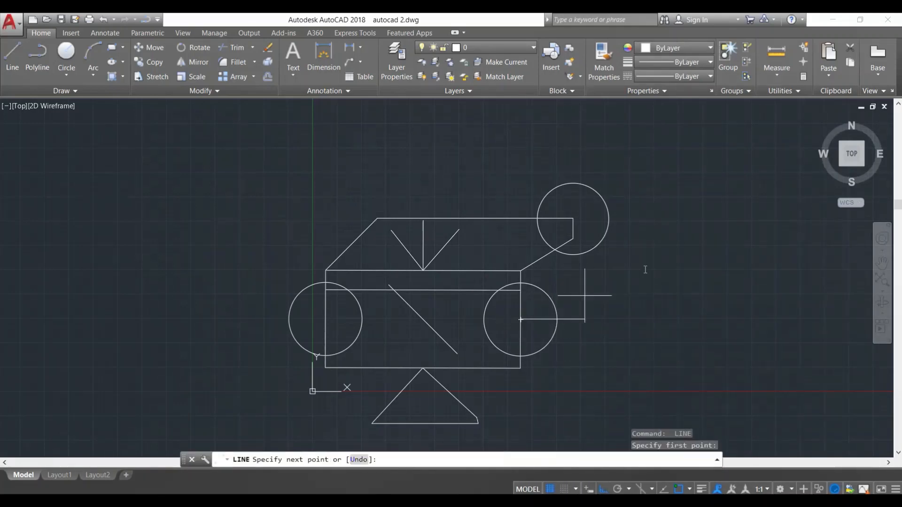
click(660, 271)
key(Escape)
key(Return)
click(660, 320)
click(660, 253)
key(Escape)
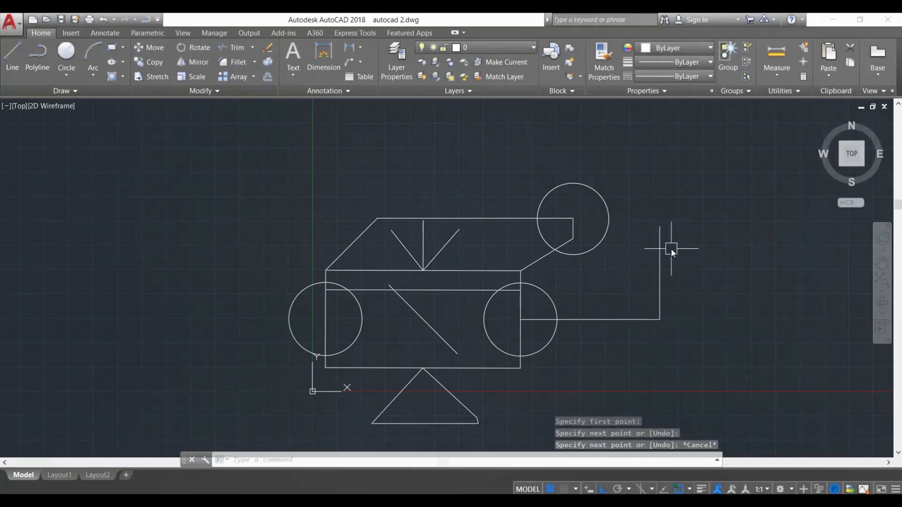
Step: Add more horizontal and vertical lines branching off the new vertical line
key(Return)
click(660, 255)
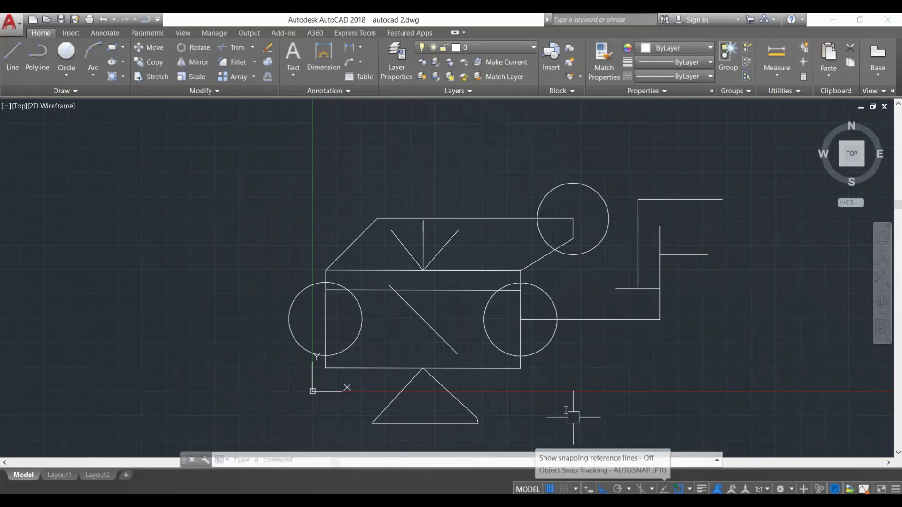
key(Escape)
key(Escape)
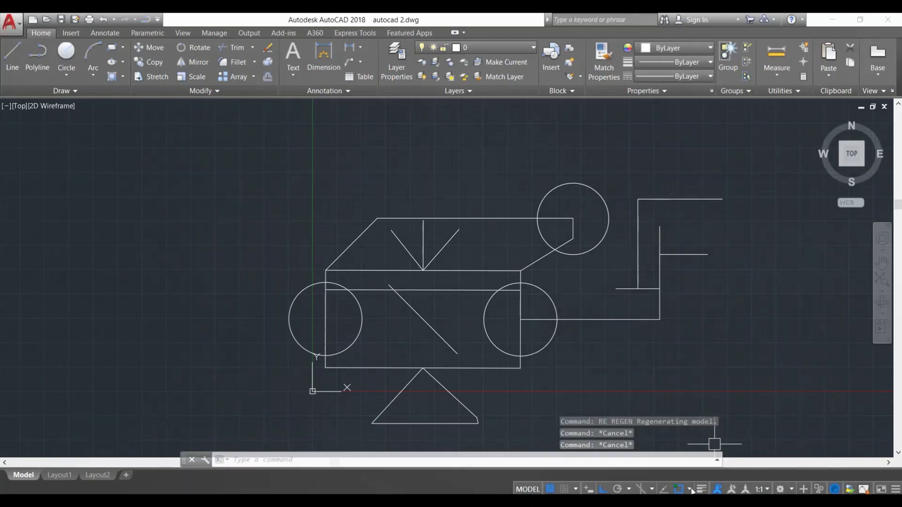
Step: With the Line command active, examine the object snap markers at the rectangle's corners and along its upper edge
key(Escape)
text(l)
key(Return)
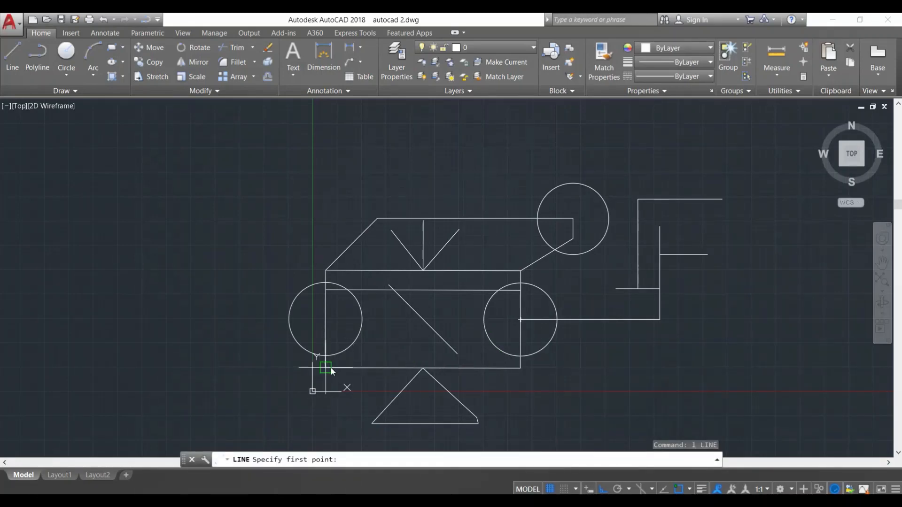
scroll(330, 368, up, 2)
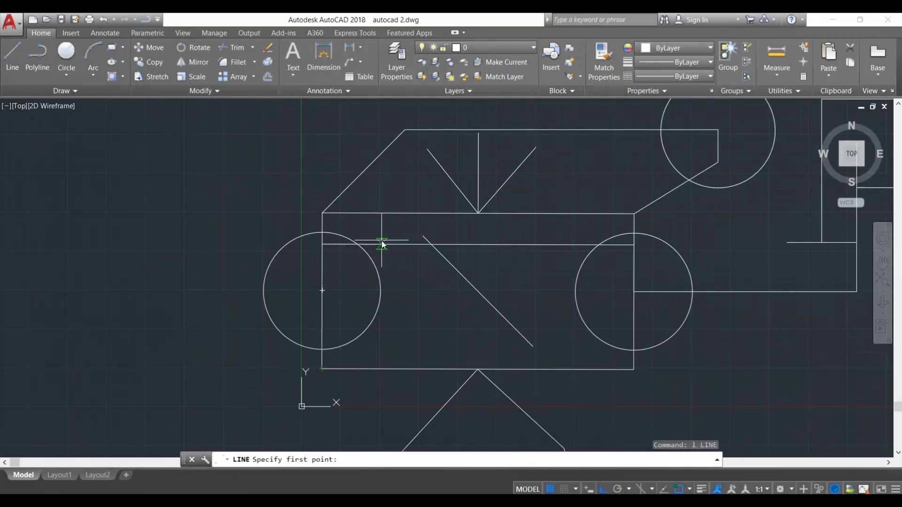
scroll(382, 243, up, 3)
scroll(236, 207, up, 3)
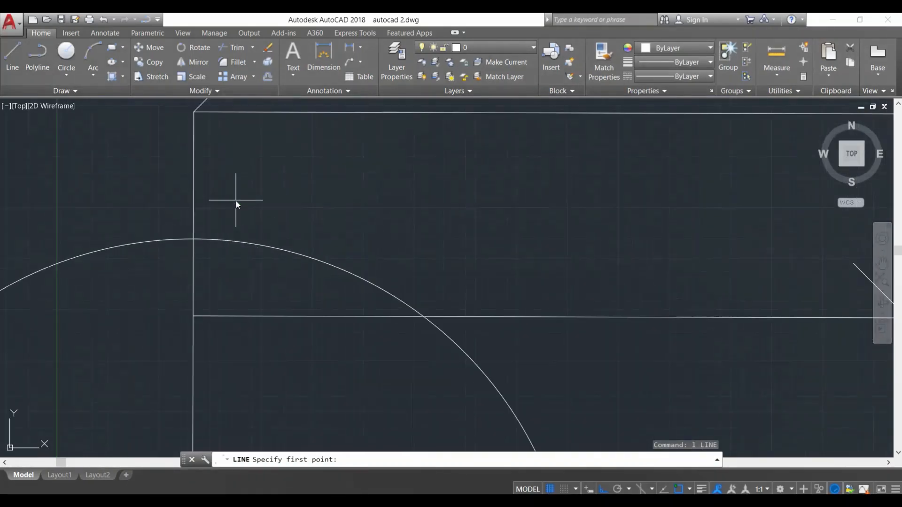
middle_drag(236, 204, 314, 319)
scroll(276, 235, up, 3)
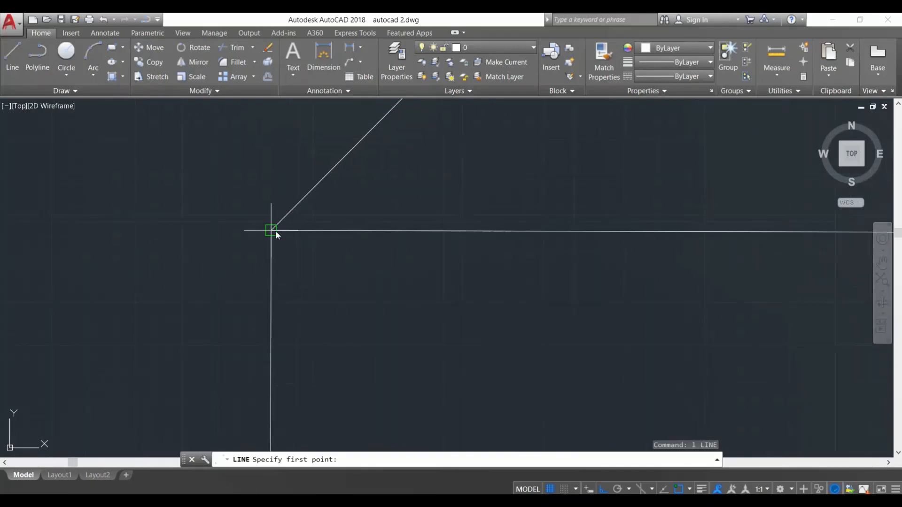
middle_drag(277, 235, 272, 234)
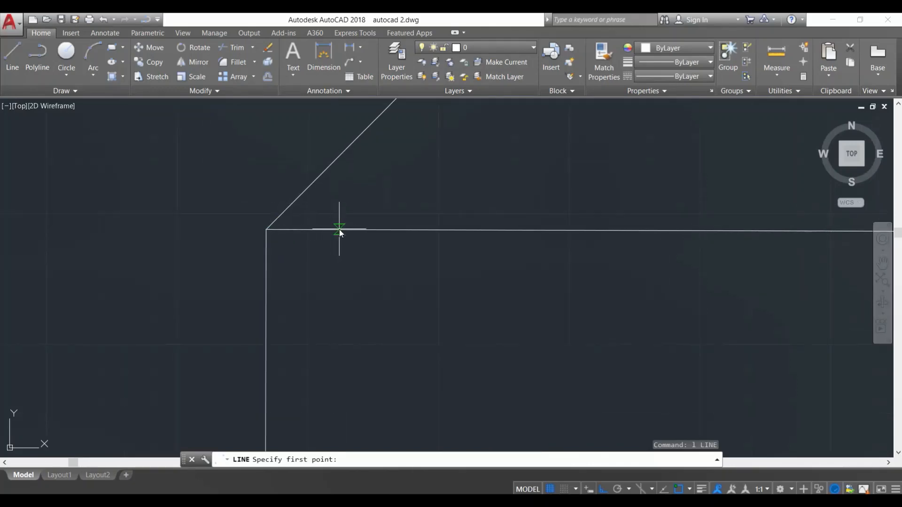
scroll(348, 230, down, 1)
scroll(584, 233, down, 2)
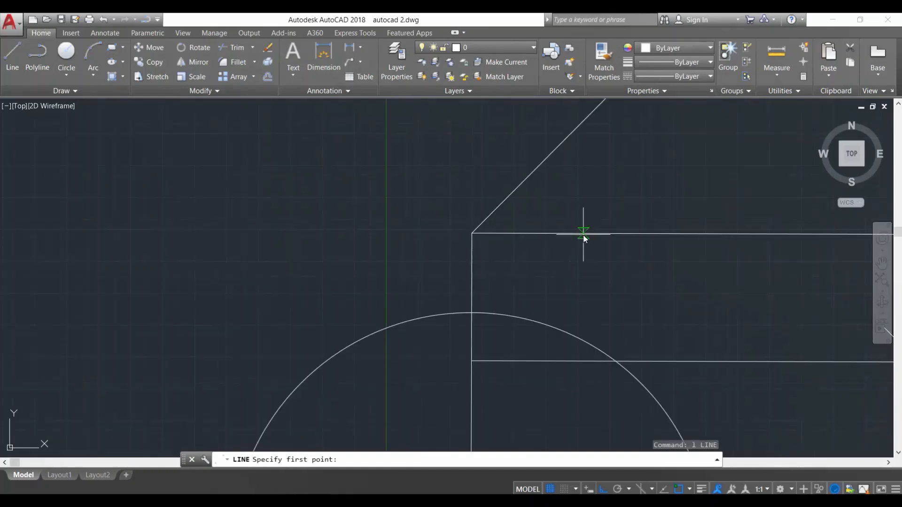
middle_drag(558, 238, 261, 253)
scroll(265, 256, down, 2)
scroll(383, 252, down, 2)
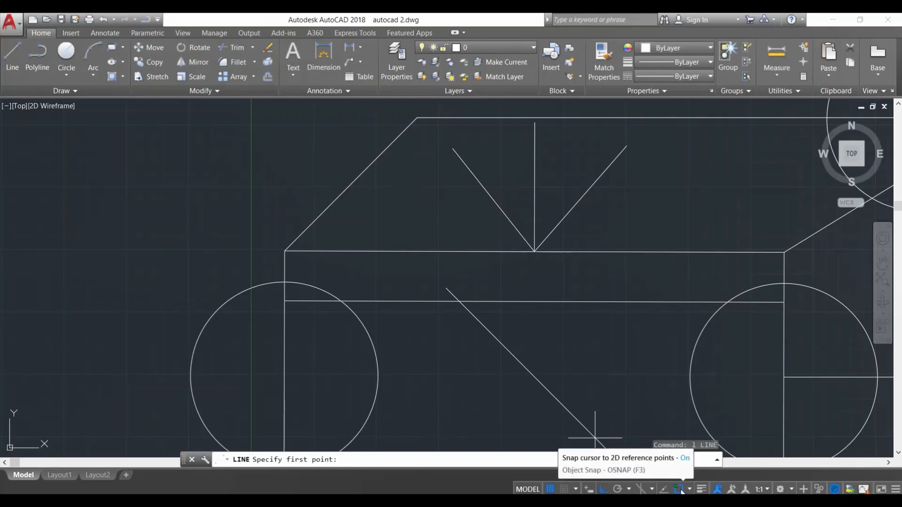
Step: Switch object snap and Ortho mode off
click(681, 491)
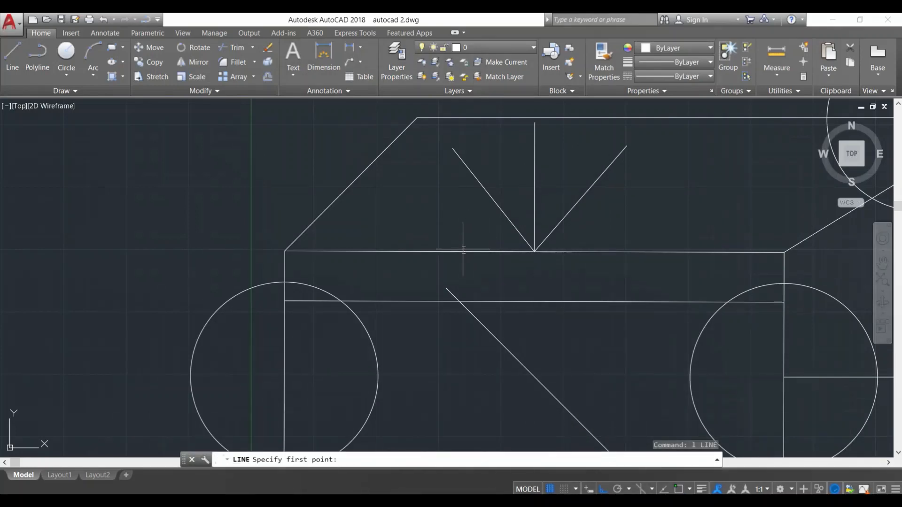
scroll(440, 249, up, 4)
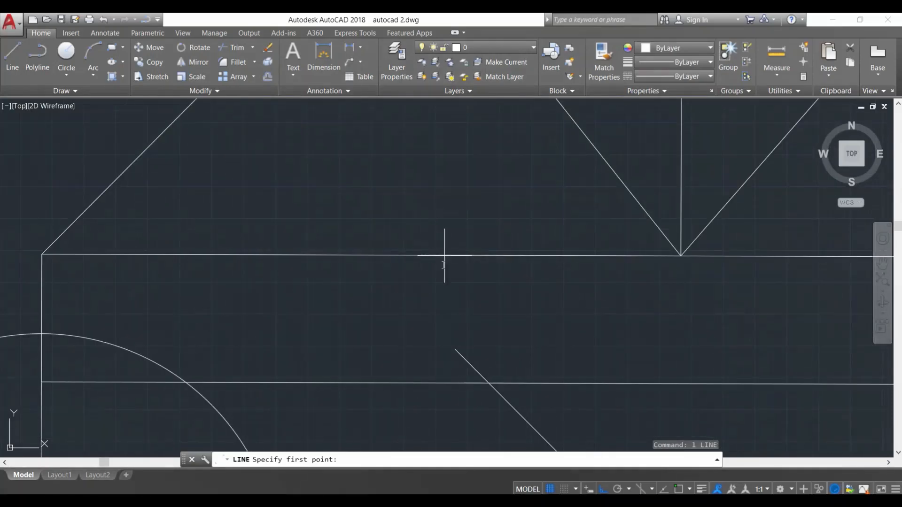
click(421, 257)
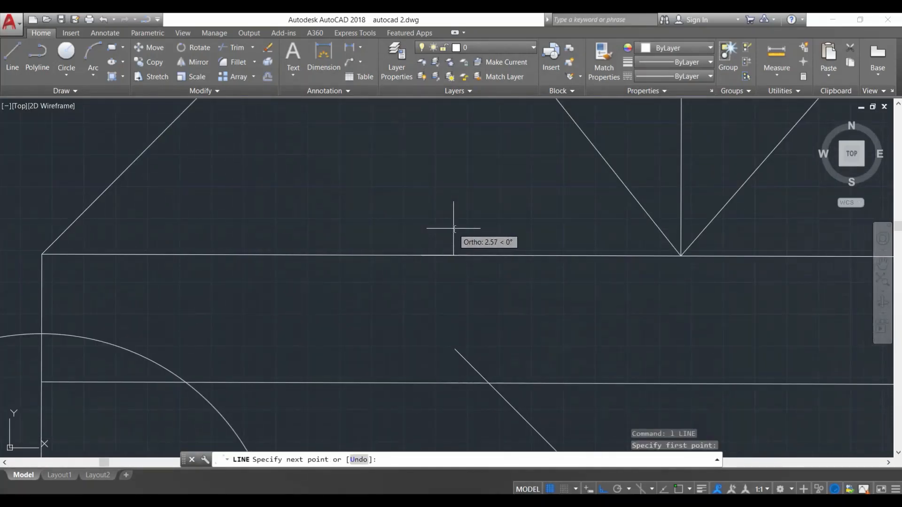
key(F8)
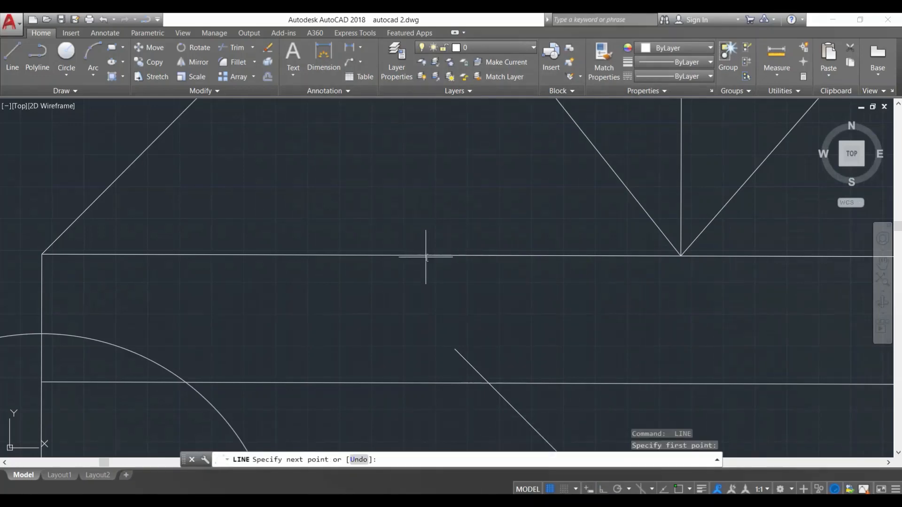
key(Escape)
Step: Draw short slanted lines by eye at the rectangle's upper edge without object snap
scroll(438, 261, up, 5)
key(space)
click(458, 247)
click(444, 224)
key(Escape)
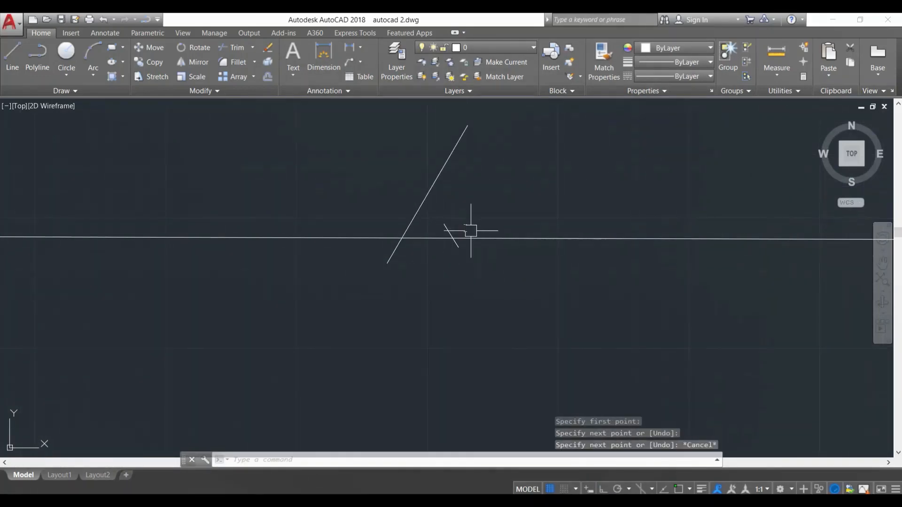
key(space)
click(498, 239)
click(522, 204)
key(Escape)
Step: Examine up close how the end of the last slanted line meets the rectangle's upper edge
scroll(517, 212, up, 5)
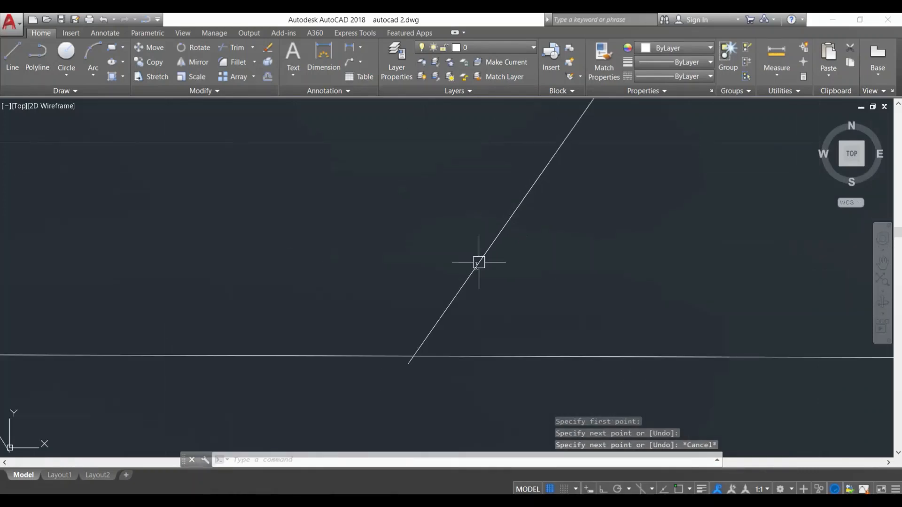
scroll(418, 369, up, 5)
scroll(387, 332, down, 10)
key(Escape)
key(Escape)
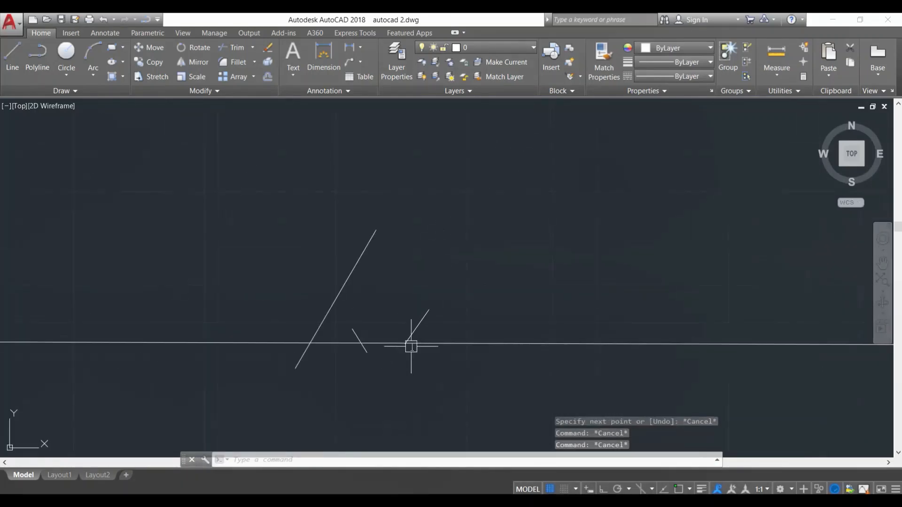
scroll(413, 349, up, 2)
scroll(413, 349, up, 4)
scroll(369, 294, up, 3)
key(Escape)
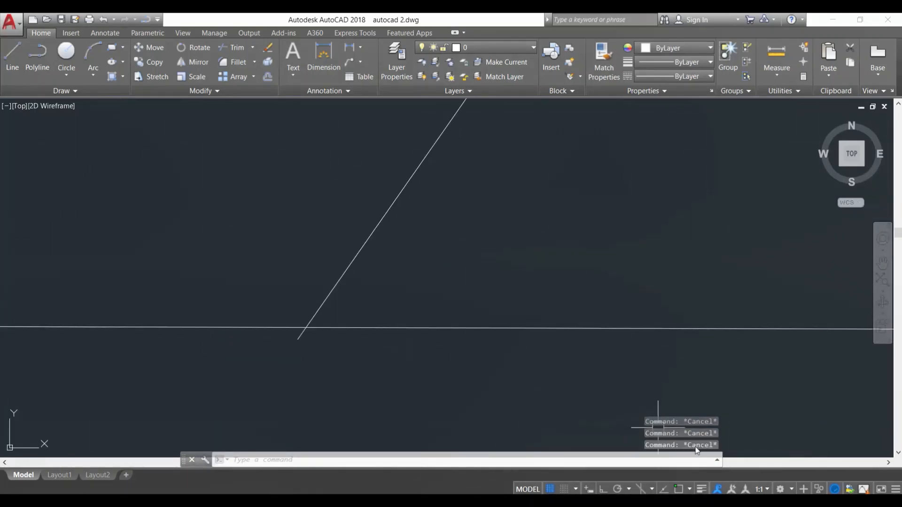
Step: Switch object snap on and draw a slanted line starting at a nearest point on the rectangle's upper edge
click(679, 489)
key(Return)
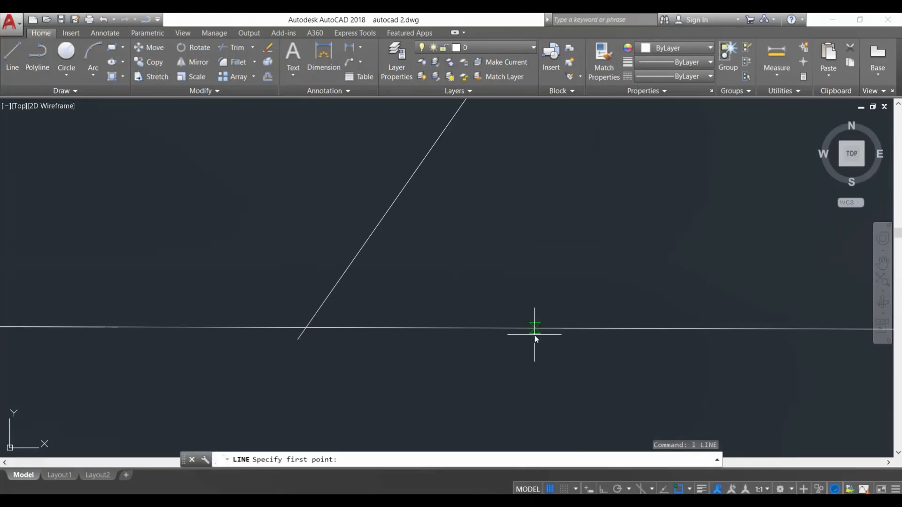
click(534, 327)
click(613, 237)
key(Escape)
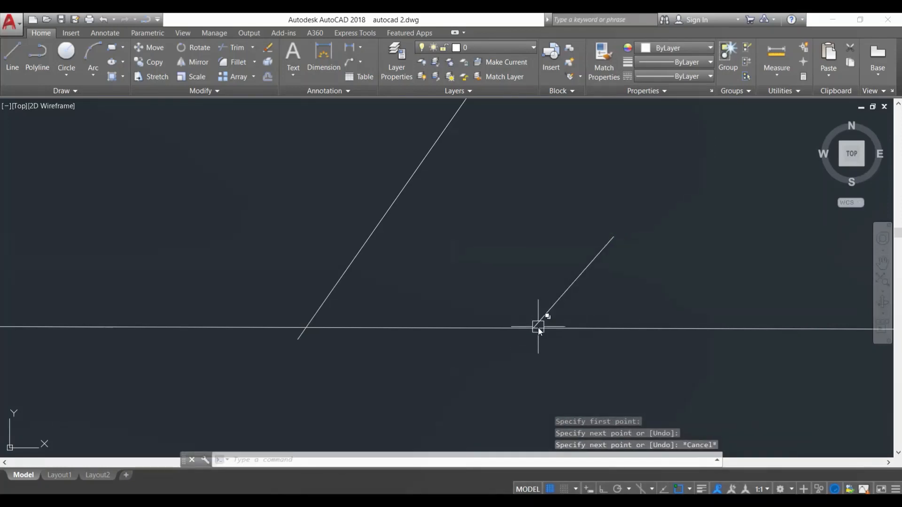
Step: Inspect up close the junction between the snapped line's start point and the upper edge
scroll(534, 337, up, 5)
scroll(542, 291, up, 5)
scroll(512, 229, up, 4)
scroll(271, 229, up, 5)
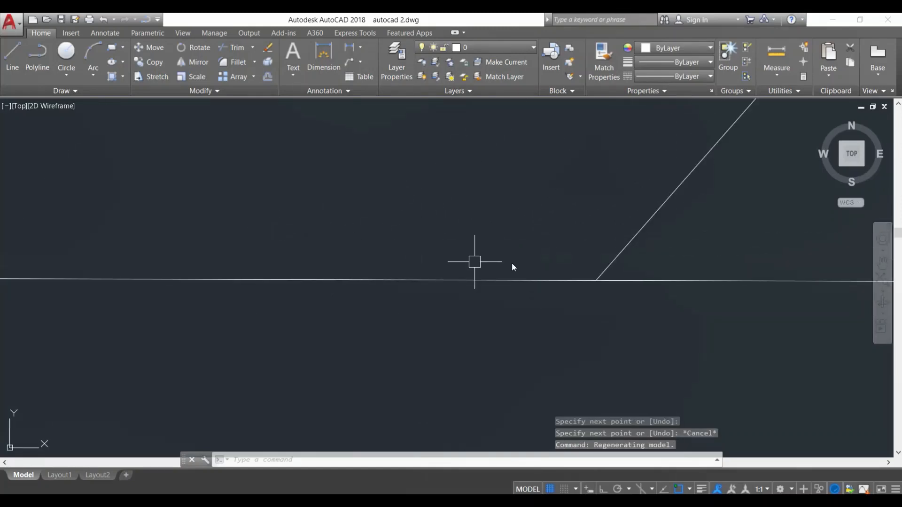
scroll(593, 273, up, 6)
scroll(650, 342, up, 7)
scroll(649, 342, down, 10)
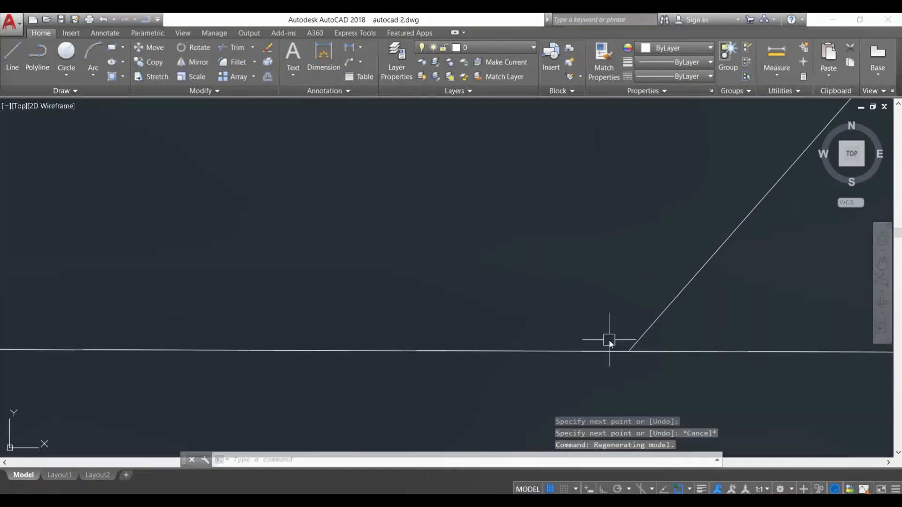
scroll(596, 343, down, 10)
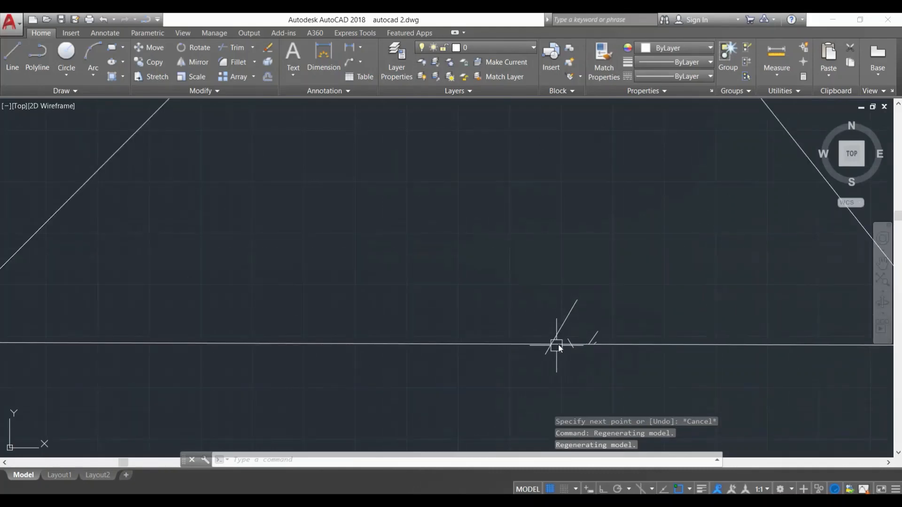
Step: Re-enable the Extension and Midpoint modes in the object snap settings
click(689, 489)
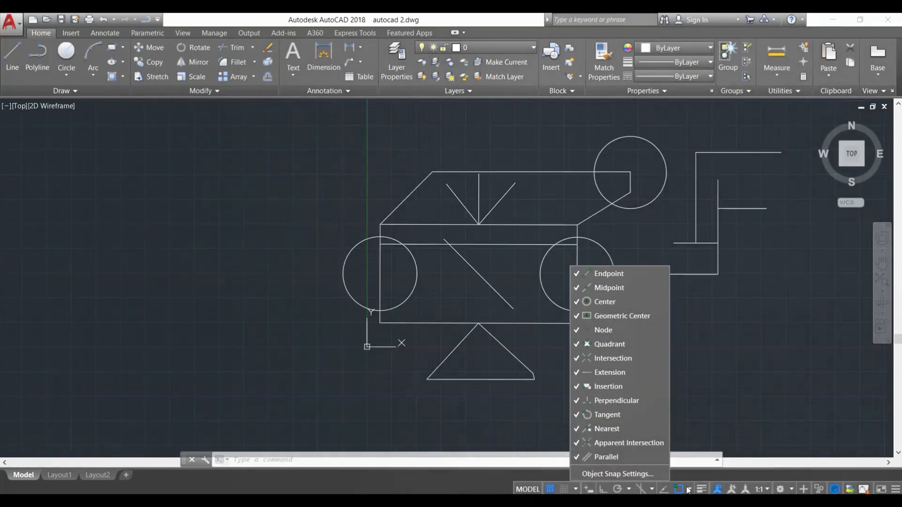
click(601, 474)
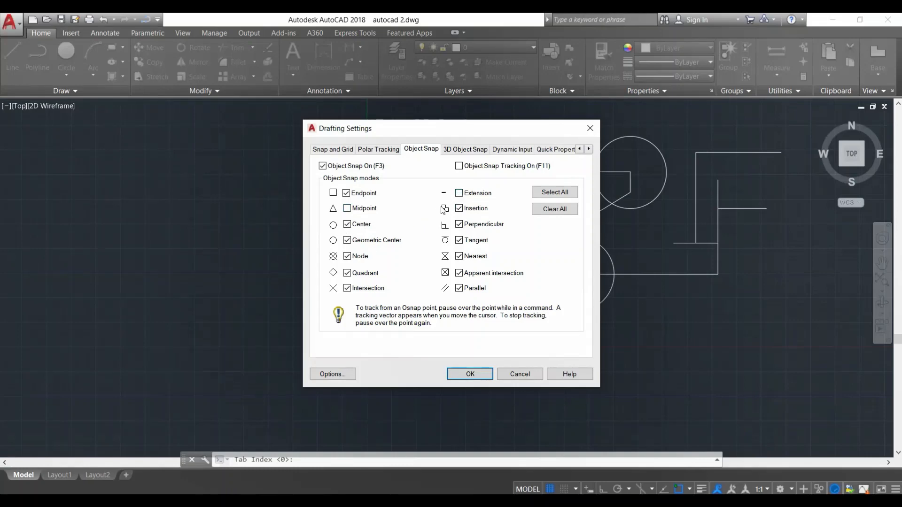
click(472, 192)
click(358, 209)
click(470, 374)
scroll(599, 323, down, 5)
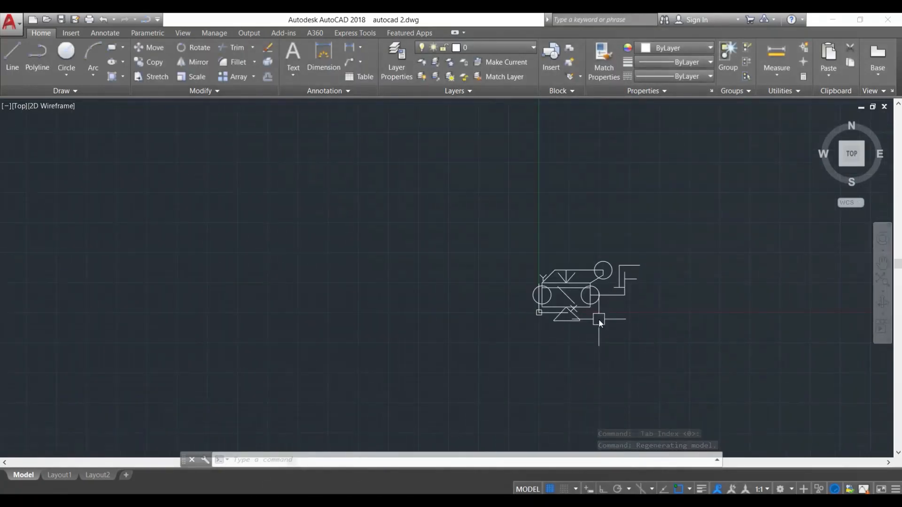
scroll(596, 295, up, 6)
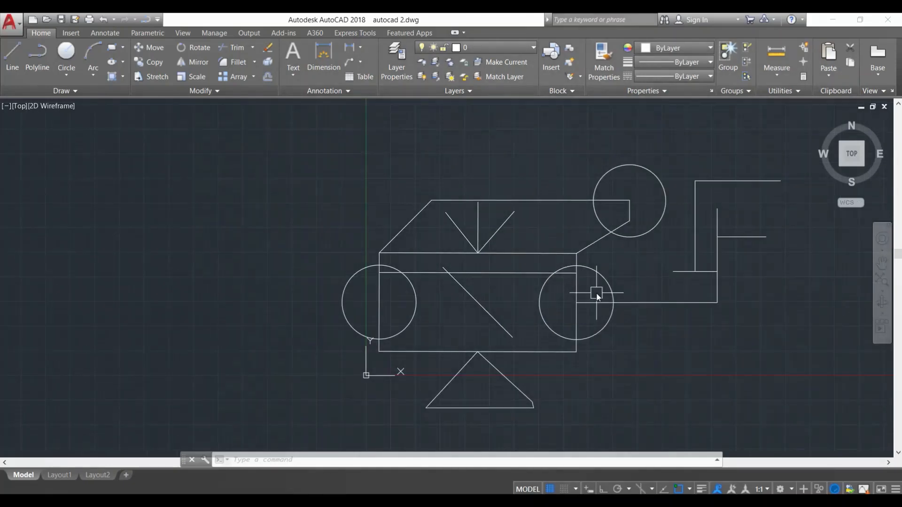
scroll(597, 295, down, 4)
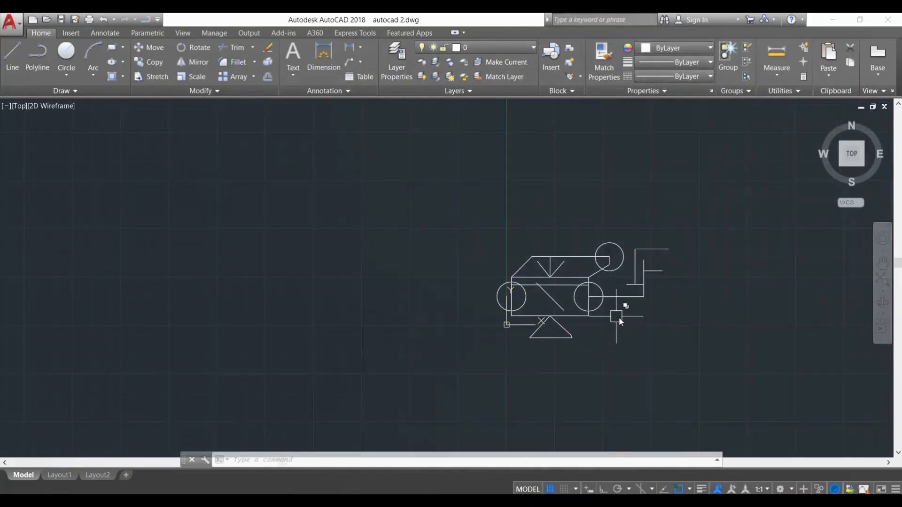